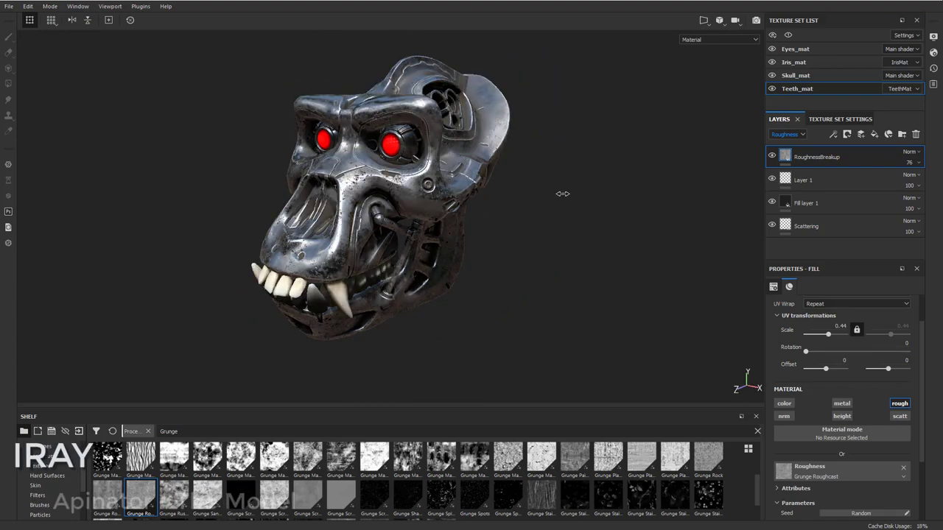
- Switch to Iray rendering and frame the whole skull in a three-quarter view with space around it
left_click_drag(563, 194, 609, 204, "alt")
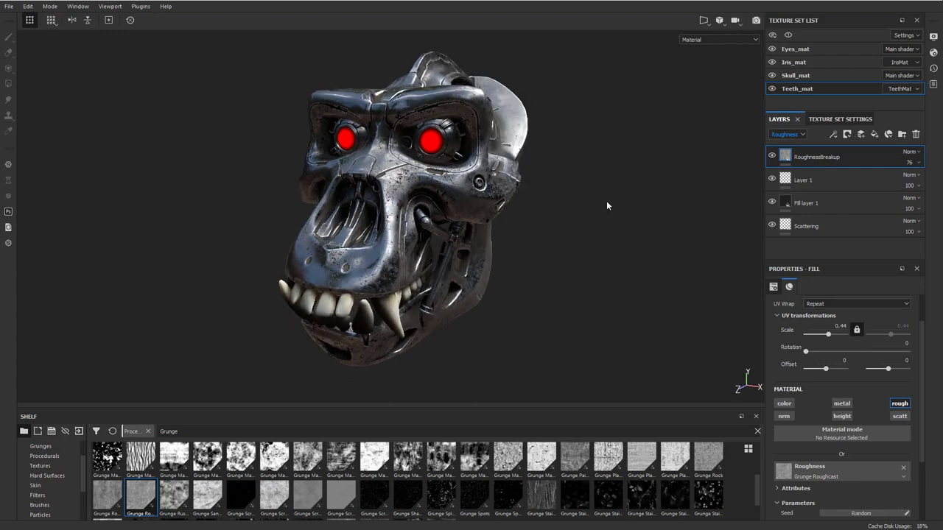
left_click(756, 21)
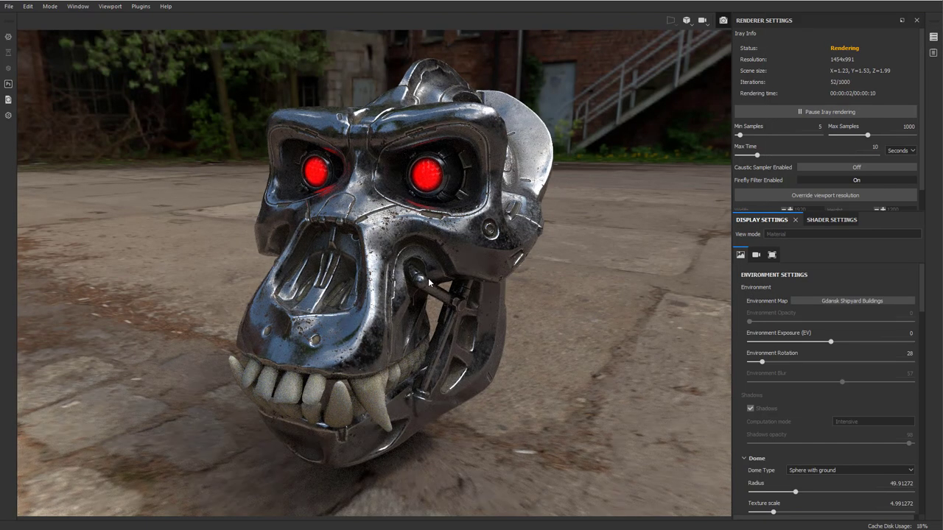
right_click_drag(464, 253, 407, 234, "alt")
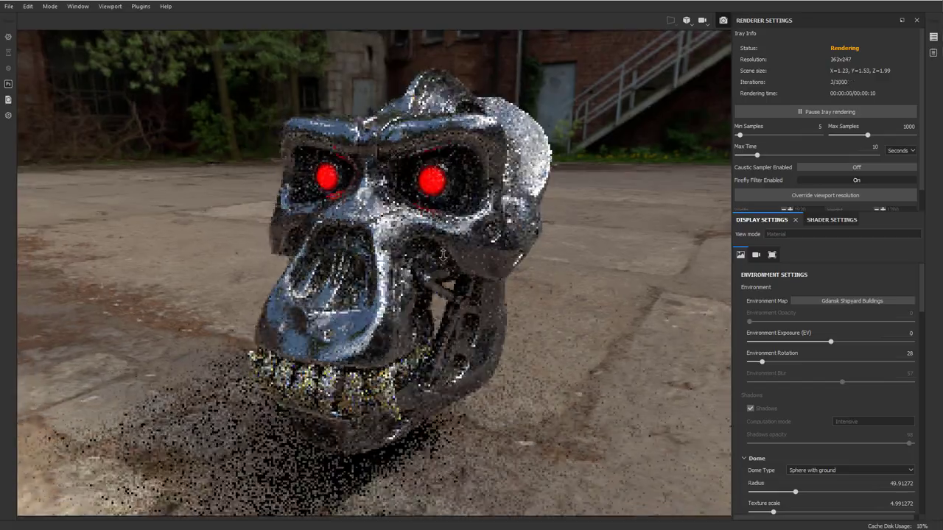
left_click_drag(407, 234, 532, 277, "alt")
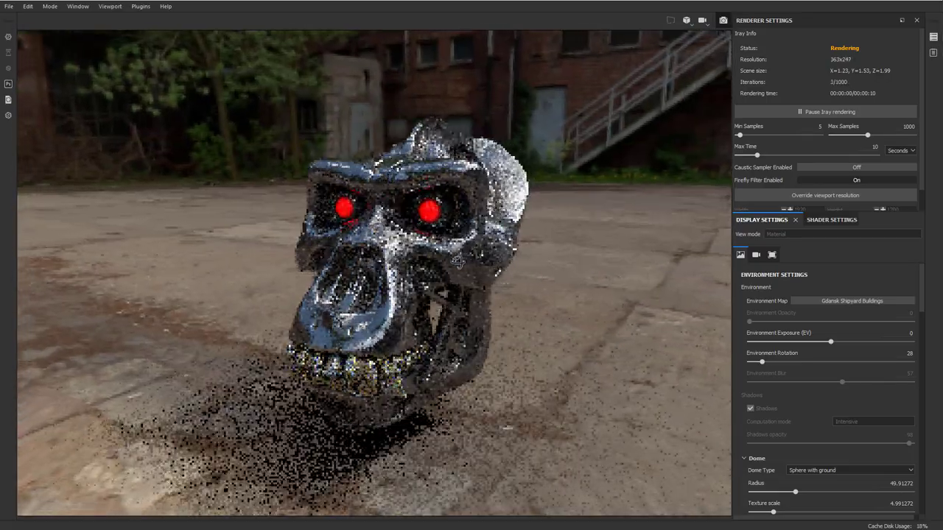
- Try the dome's Clear color background in place of the environment image, and disable it again
scroll(763, 298, "down", 1)
scroll(763, 295, "down", 1)
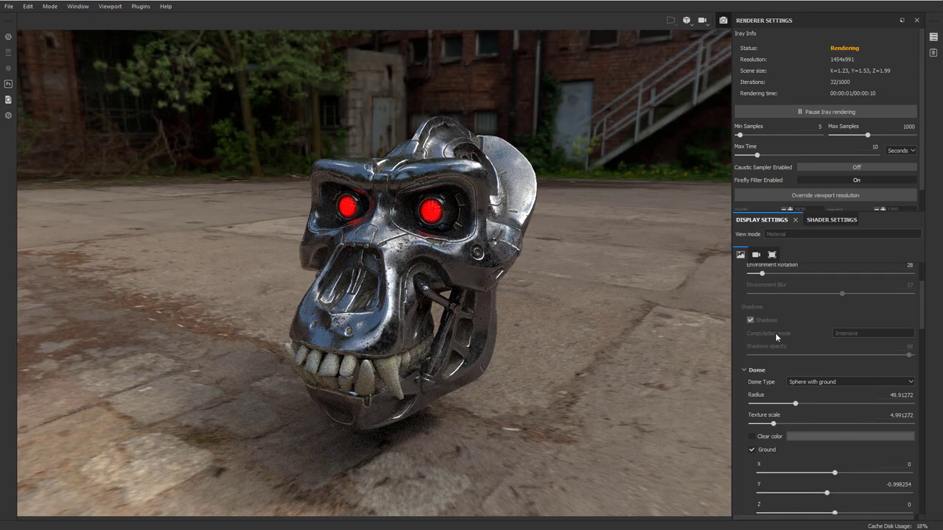
scroll(775, 333, "down", 3)
scroll(585, 277, "up", 2)
scroll(806, 329, "down", 1)
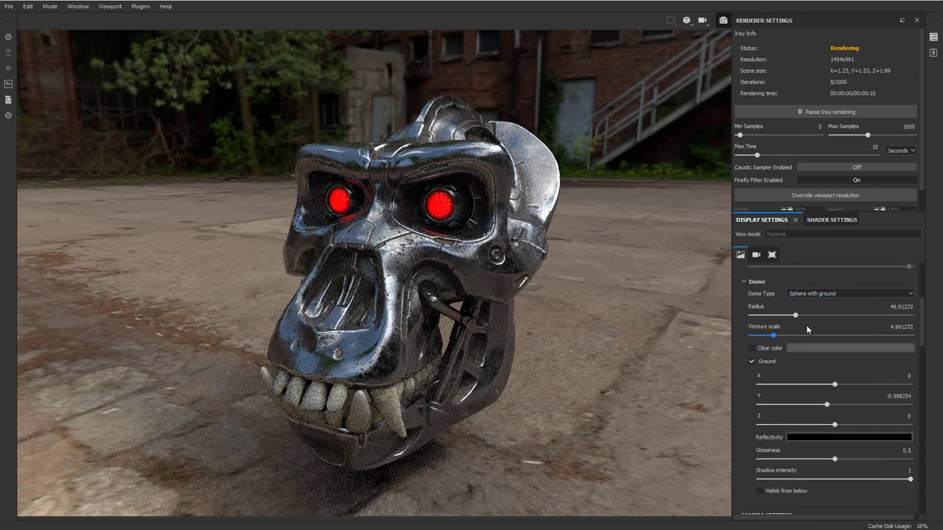
left_click(752, 348)
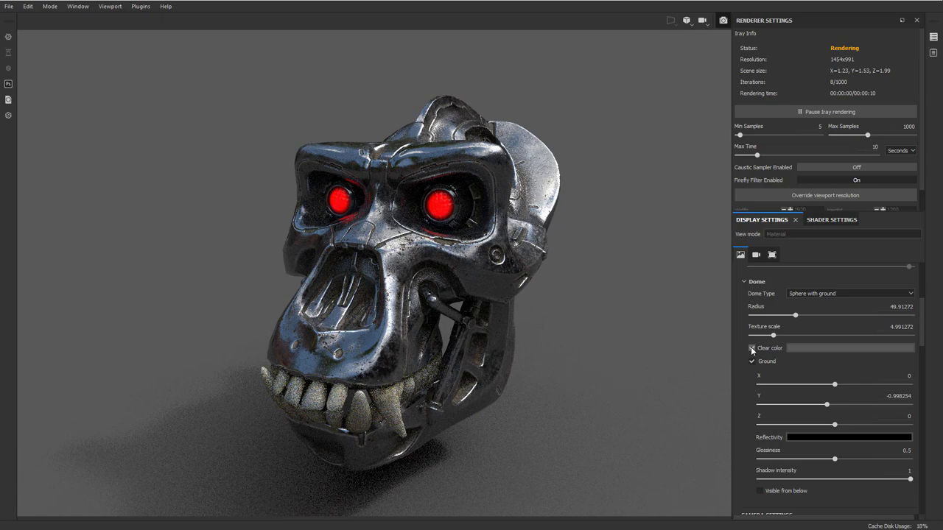
left_click(752, 348)
- Switch the environment map to Autumn Forest, rotate it to 345 so the road runs behind the skull, and reframe the skull
left_click_drag(330, 178, 477, 162, "alt")
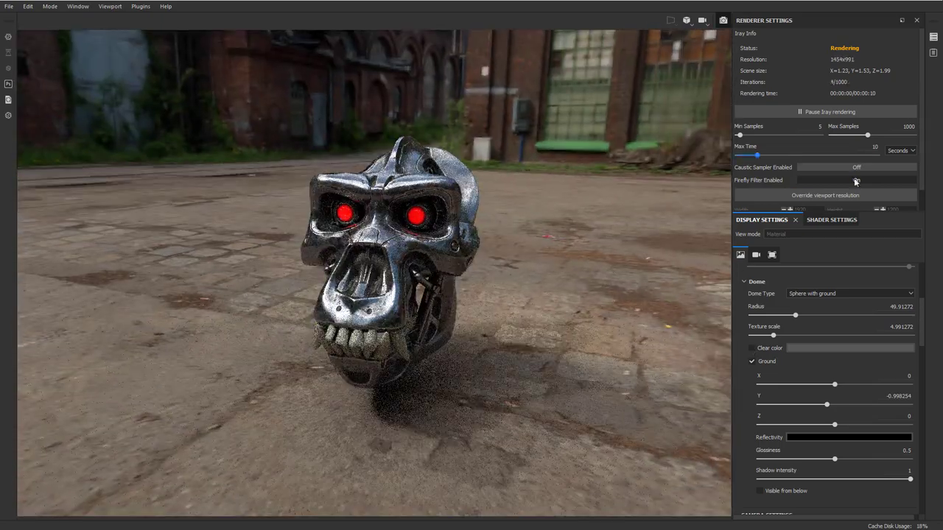
scroll(849, 269, "up", 3)
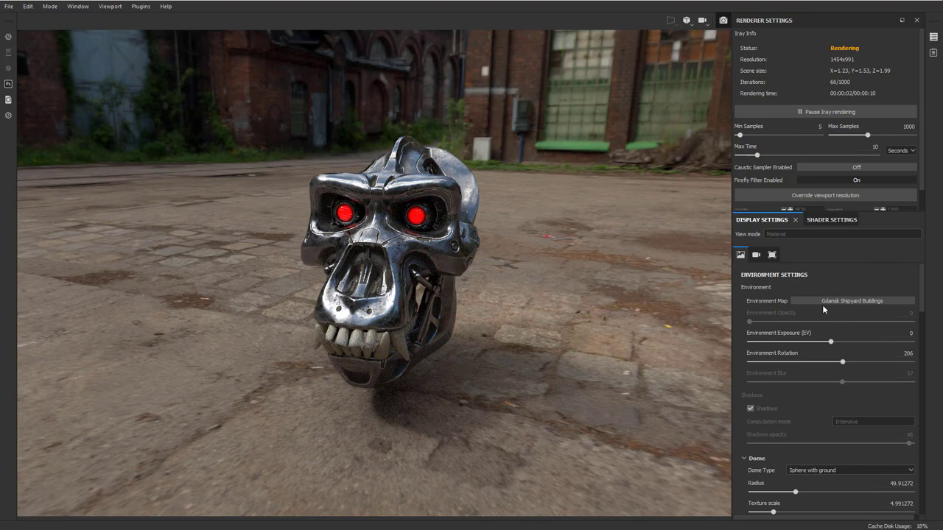
left_click(825, 302)
left_click(848, 328)
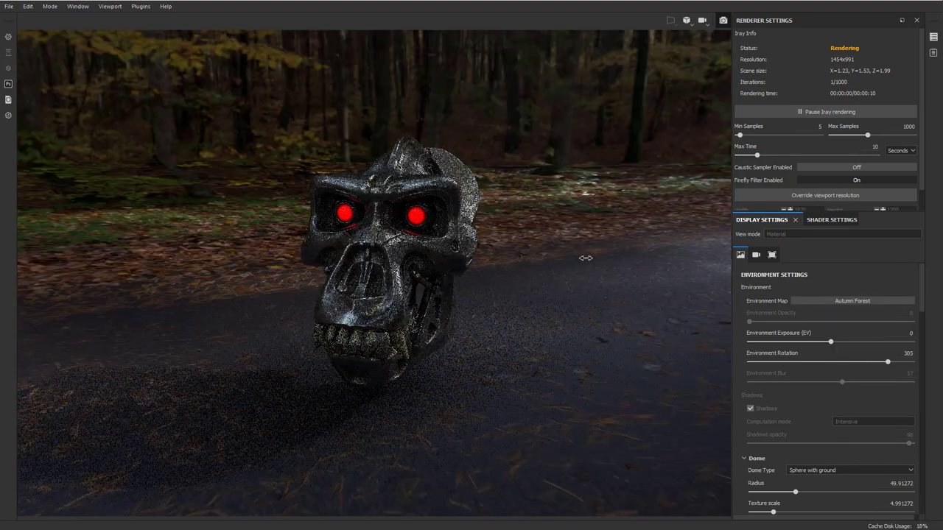
right_click_drag(586, 257, 613, 251, "shift")
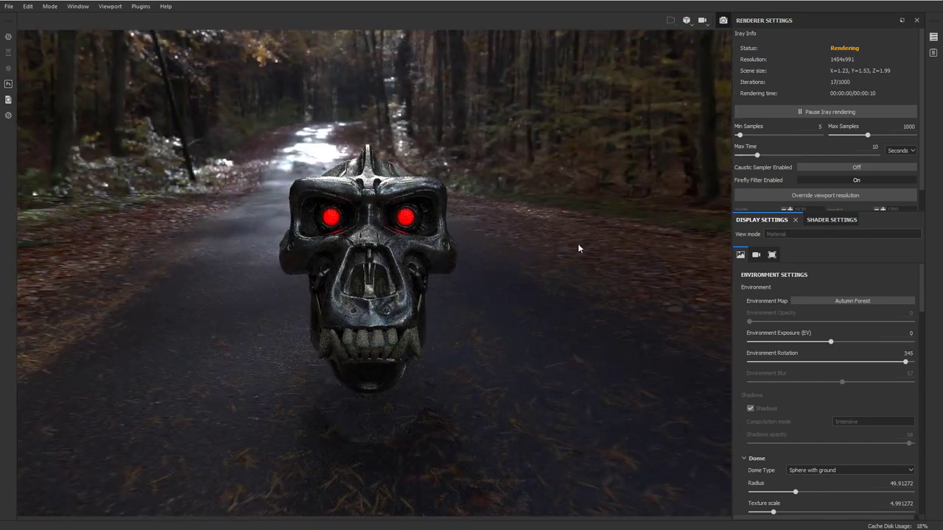
mouse_move(555, 248)
left_mouse_down("alt")
mouse_move(545, 254)
mouse_move(564, 241)
mouse_move(533, 235)
mouse_move(573, 249)
left_mouse_up("alt")
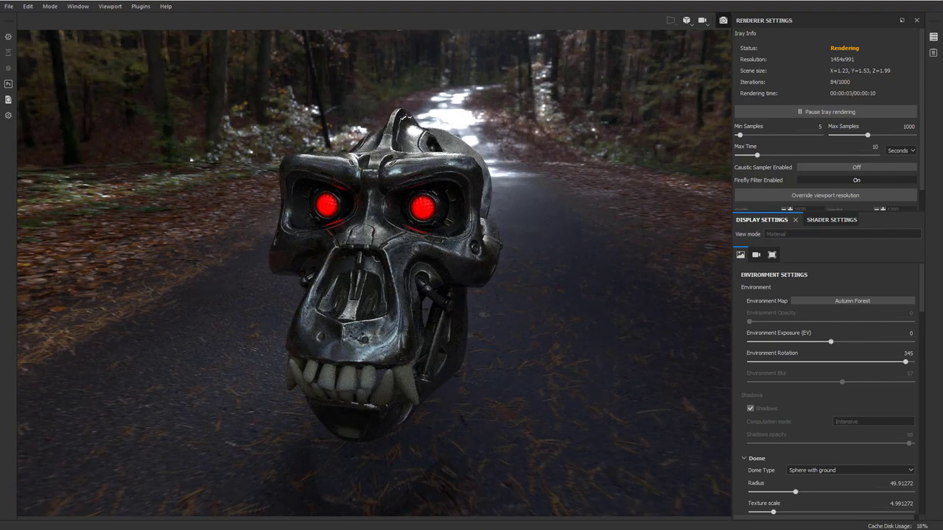
- Check the GPU load with a Cuda graph and the CPU load in Task Manager, and move its window out of view
key("ctrl+shift+Escape")
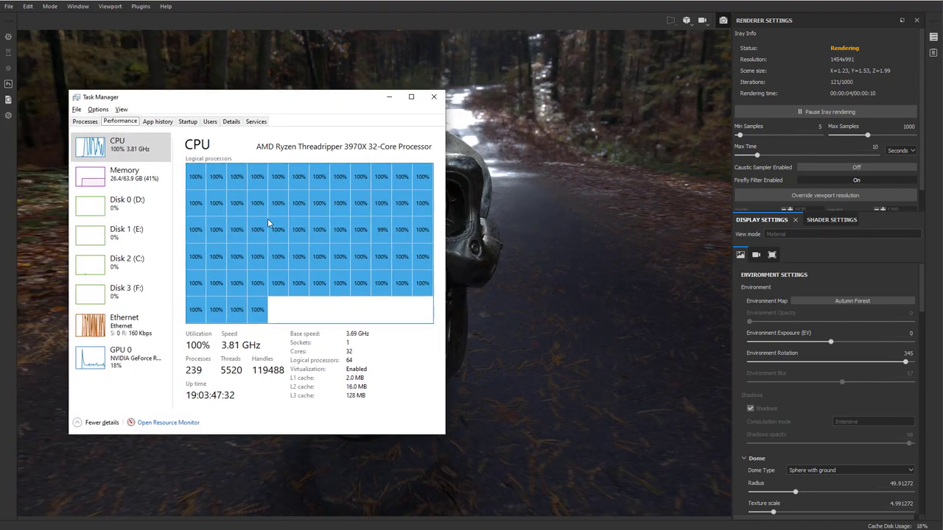
left_click(130, 361)
left_click(324, 161)
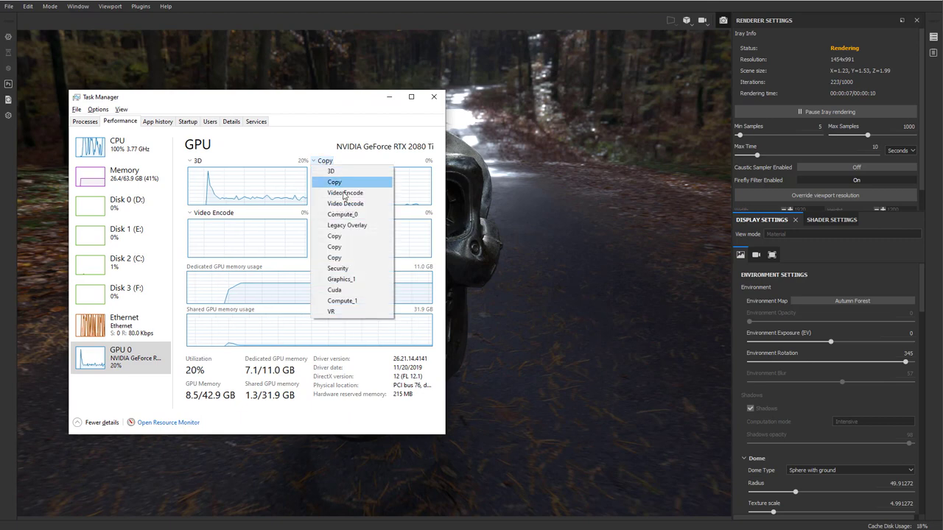
left_click(335, 290)
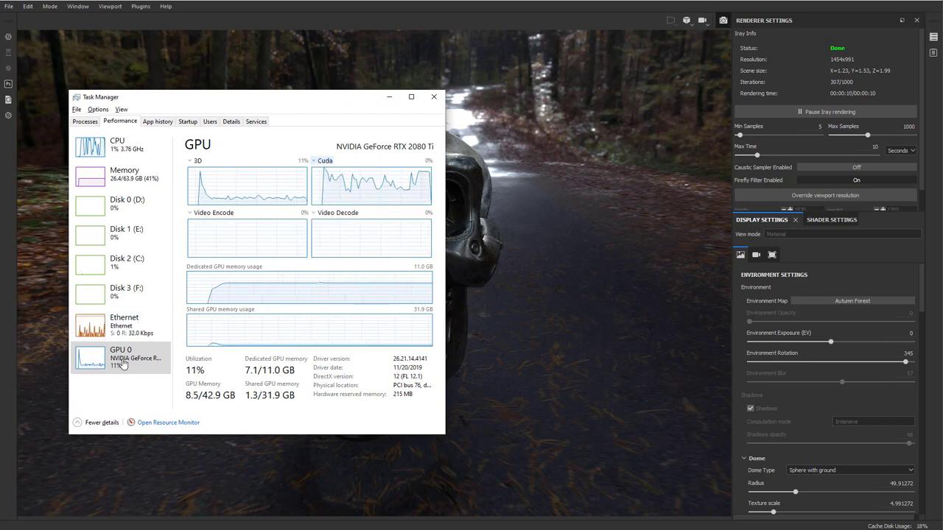
left_click(135, 148)
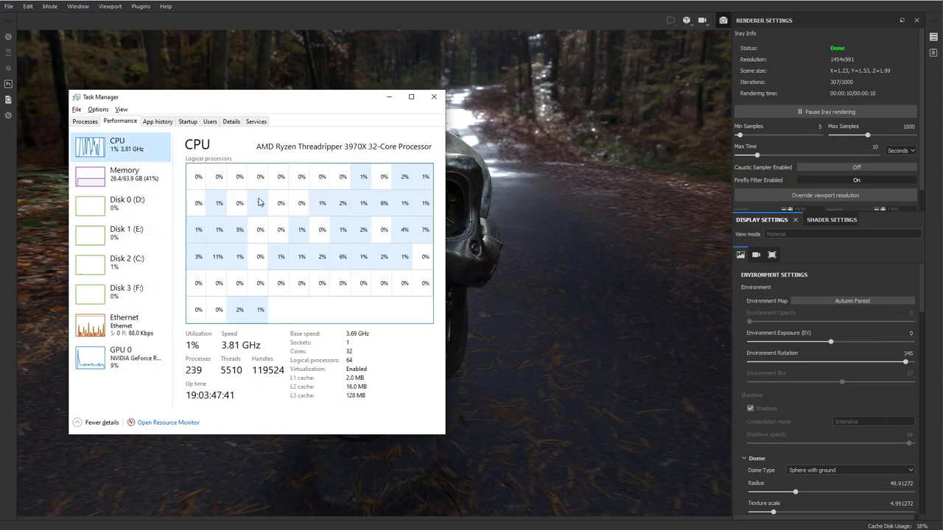
left_click_drag(325, 100, 0, 184)
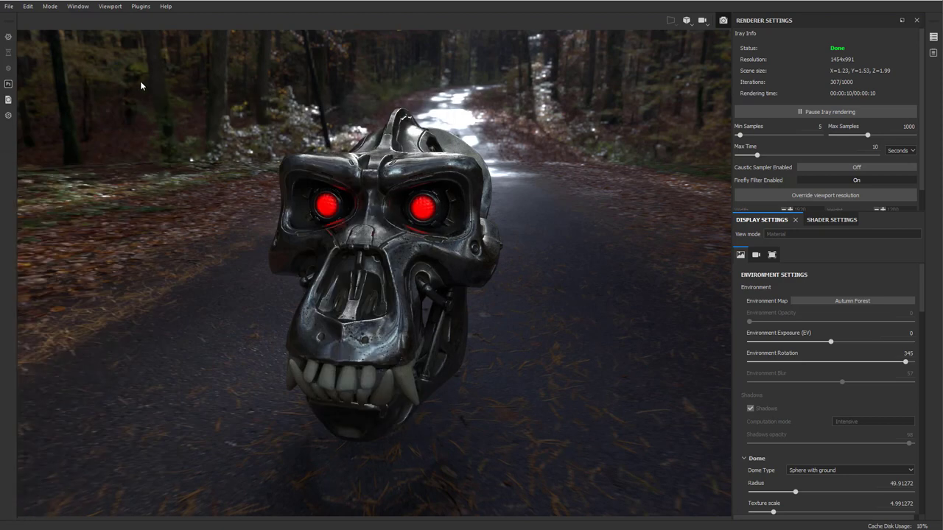
- Examine the general settings, including the Baking Options for GPU raytracing and the Iray Hardware section
left_click(28, 6)
left_click(35, 59)
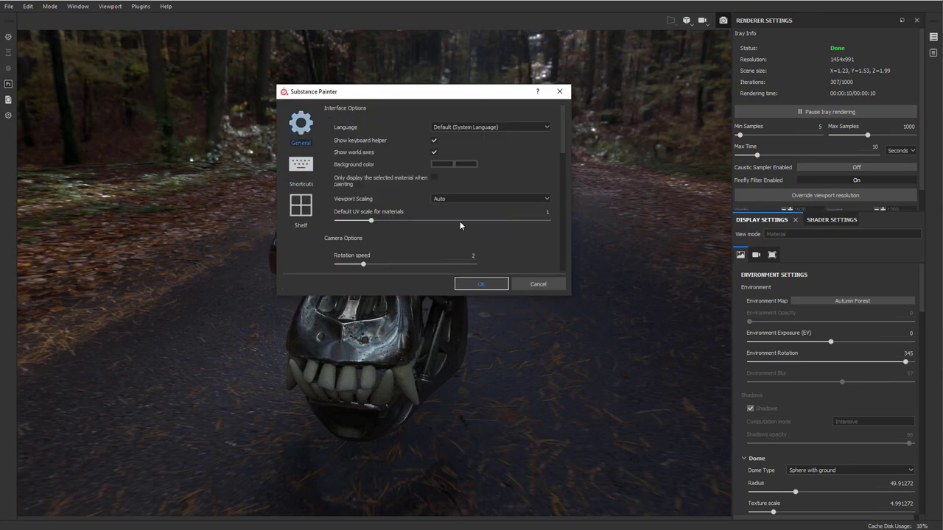
scroll(459, 221, "up", 10)
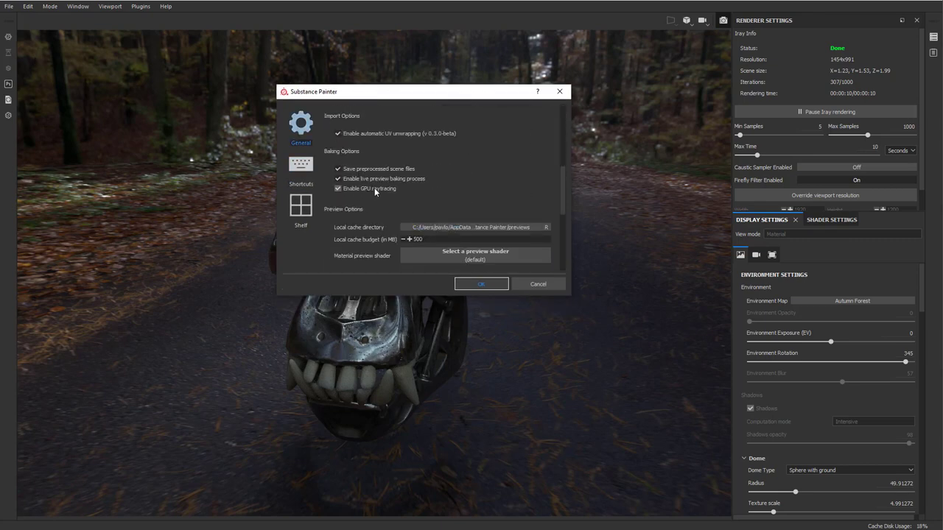
scroll(376, 196, "down", 3)
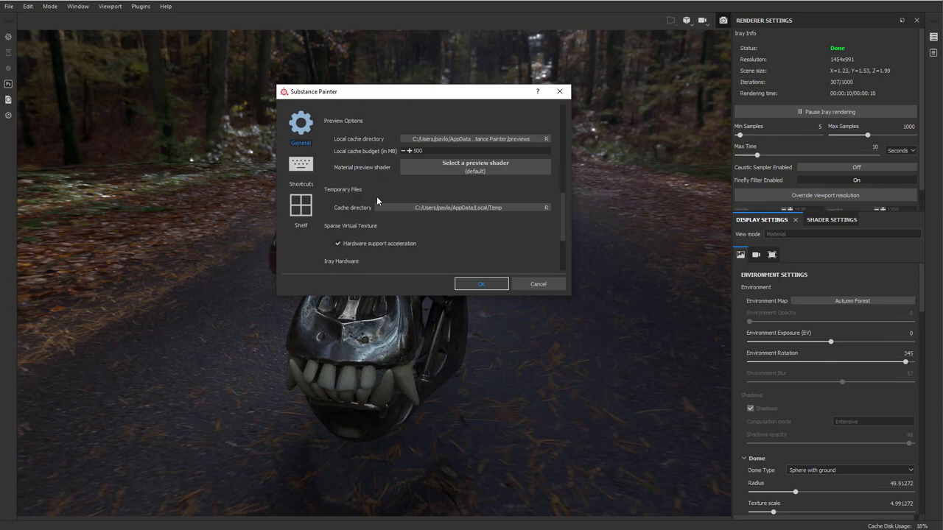
scroll(376, 196, "down", 3)
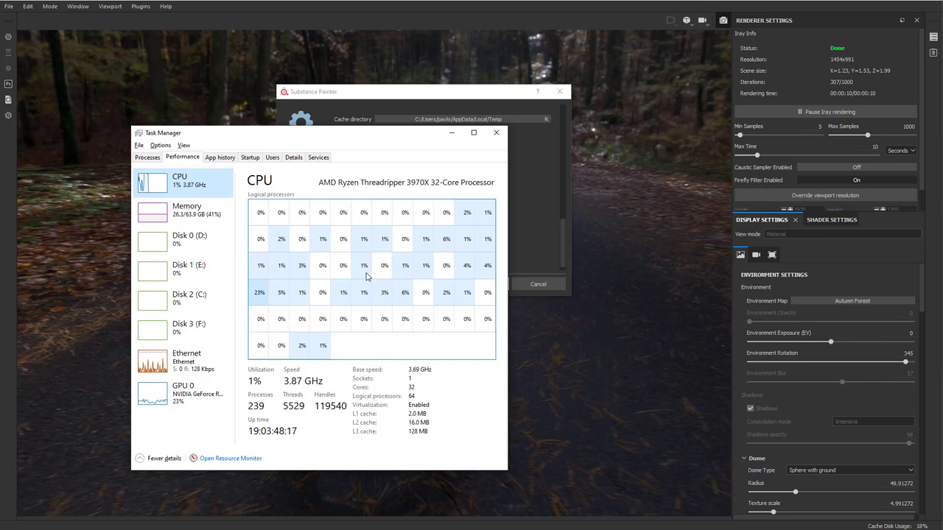
- Check the GPU performance graphs in Task Manager, and close the settings dialog without changes
left_click(179, 390)
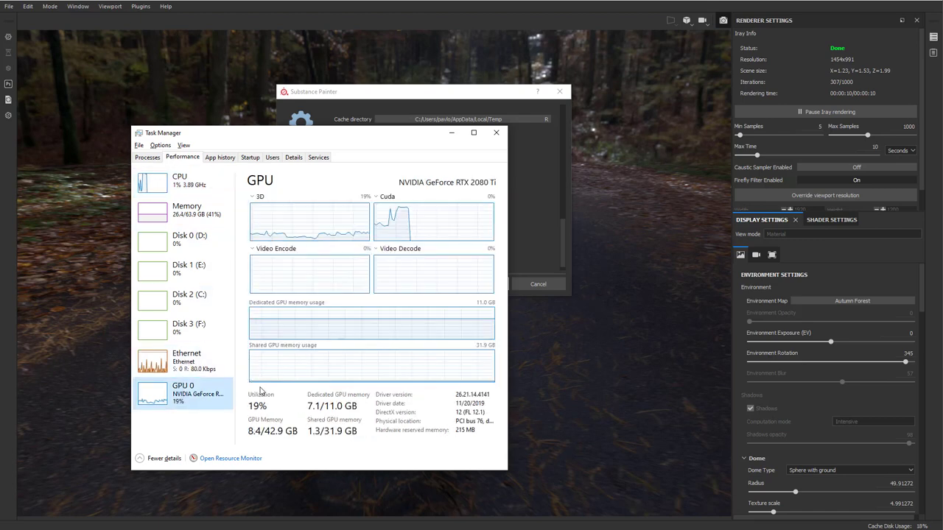
mouse_move(416, 134)
left_mouse_down()
mouse_move(184, 163)
mouse_move(0, 124)
mouse_move(293, 117)
mouse_move(376, 93)
left_mouse_up()
left_click(531, 284)
left_click(441, 89)
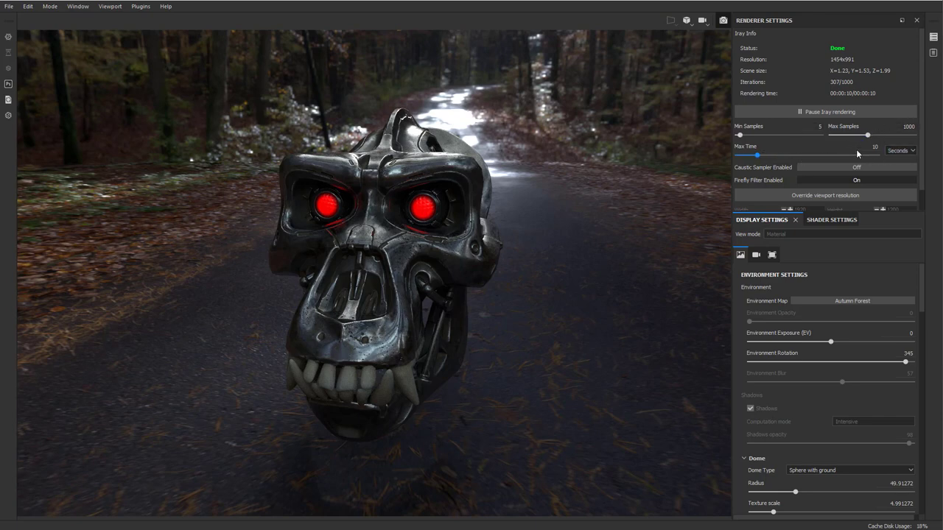
- Set the Iray render's Max Time to 2014 seconds and its Max Samples to 9663
left_click_drag(757, 157, 852, 153)
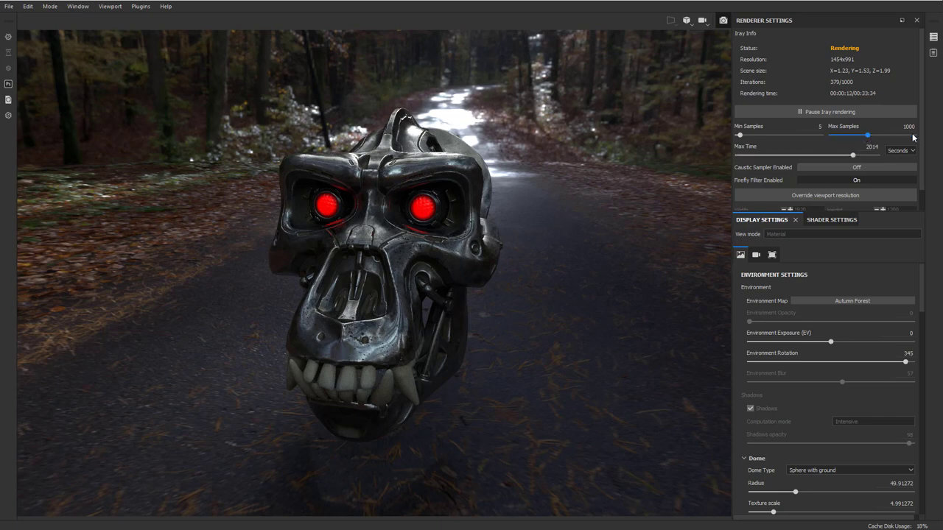
scroll(912, 137, "down", 2)
- Try the Cave Entry Forest and Corsica Beach environment maps, rotating the beach environment to 143 behind the skull
left_click(841, 301)
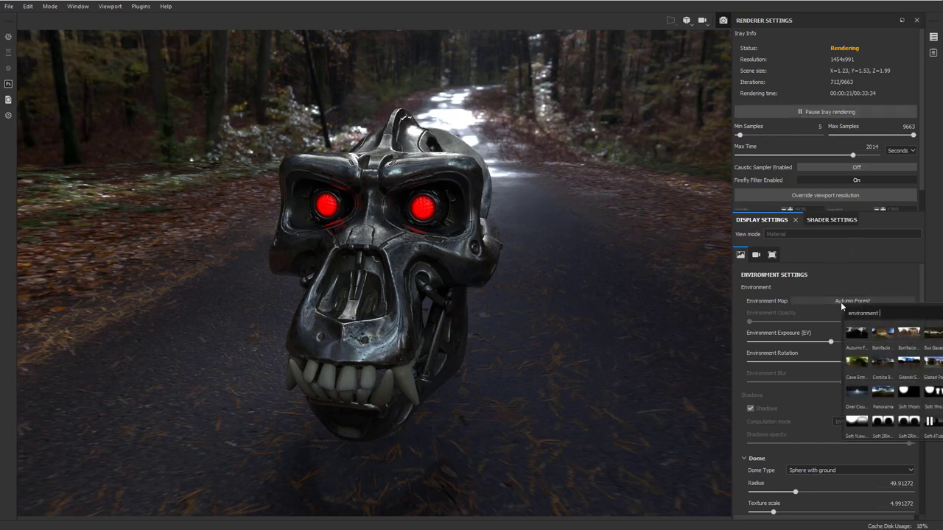
left_click(852, 367)
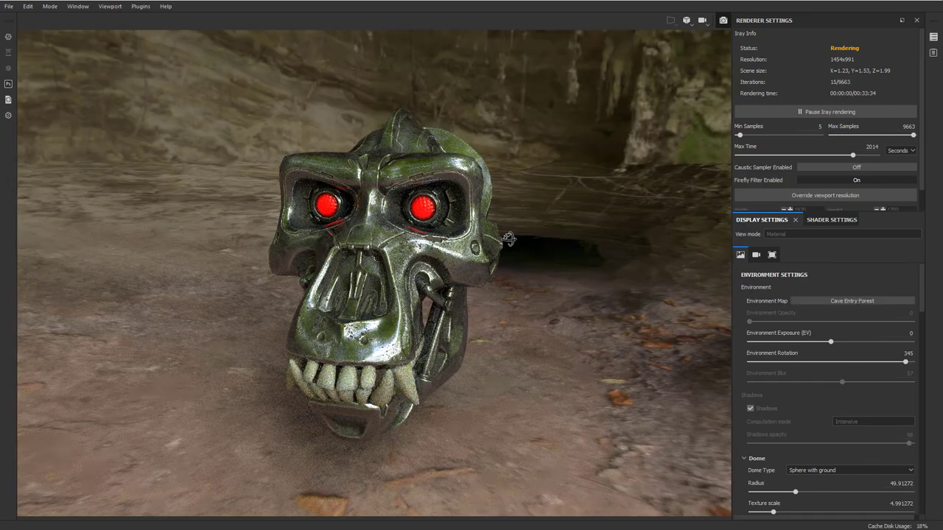
left_click_drag(509, 240, 589, 243, "alt")
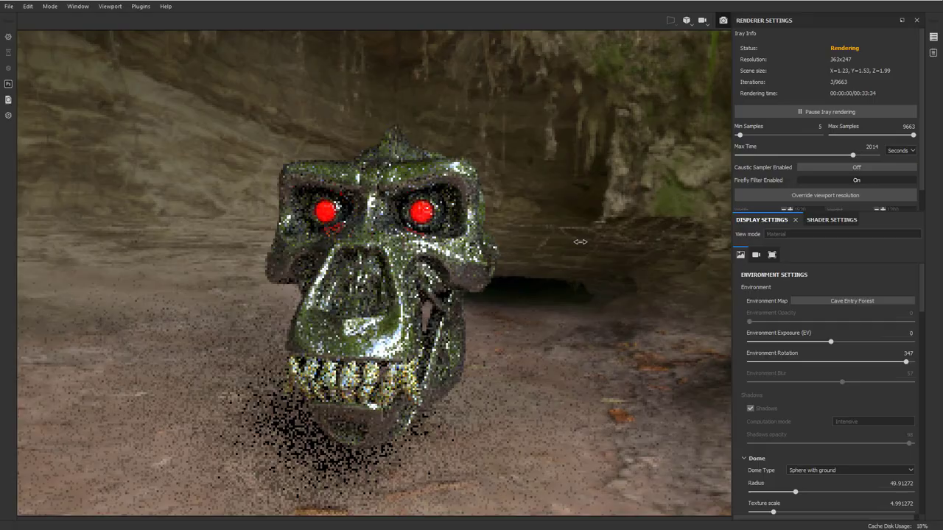
right_click_drag(516, 244, 652, 253, "shift")
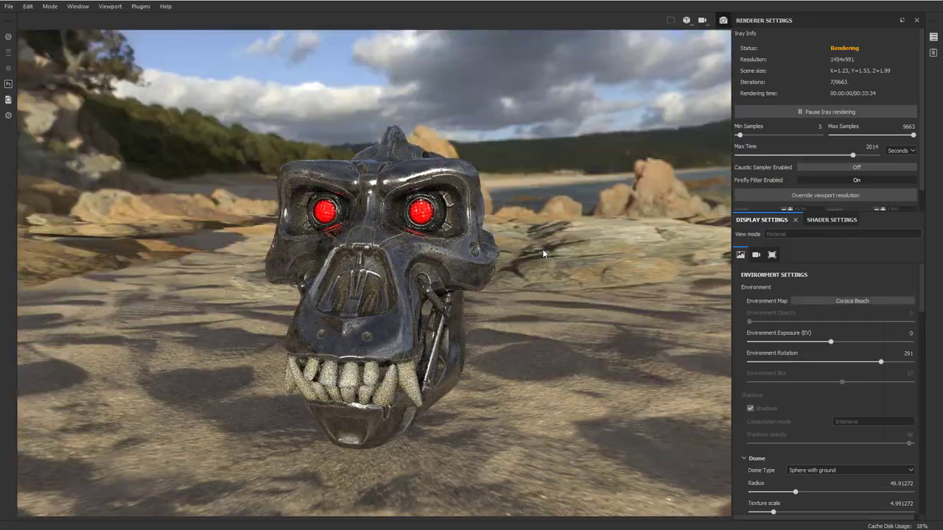
right_click_drag(543, 250, 654, 252, "shift")
- Switch the environment map to Over Clouds, rotate it to 95, and turn the skull to a three-quarter view
left_click(852, 301)
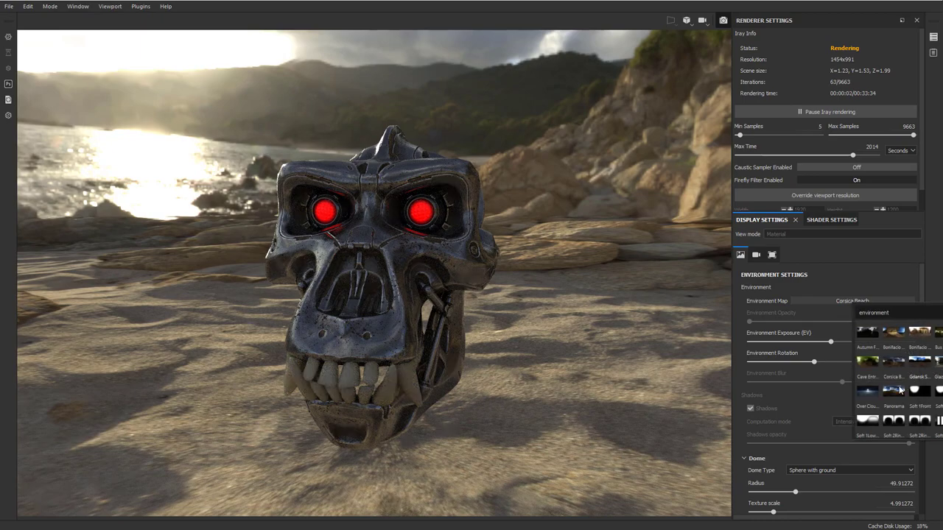
left_click(868, 391)
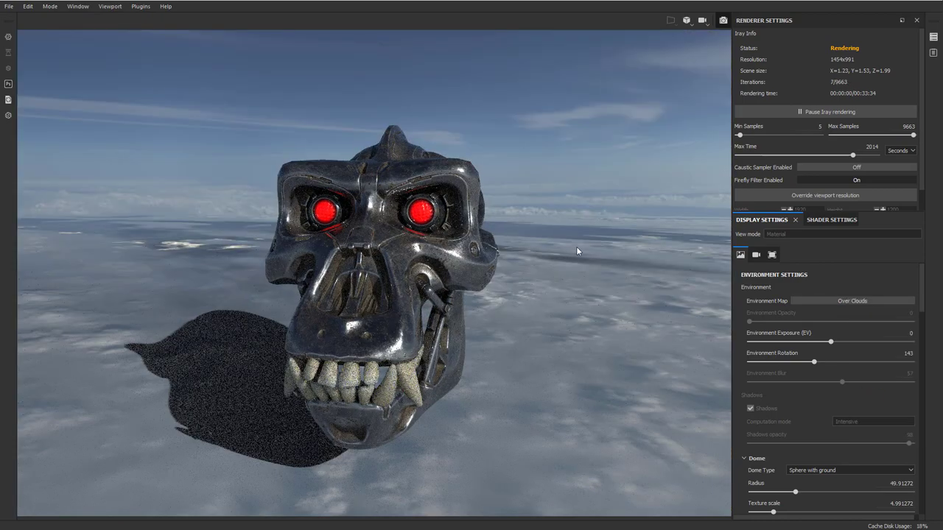
right_click_drag(576, 247, 644, 249, "shift")
left_click_drag(644, 250, 766, 267, "alt")
right_click_drag(649, 264, 614, 276, "shift")
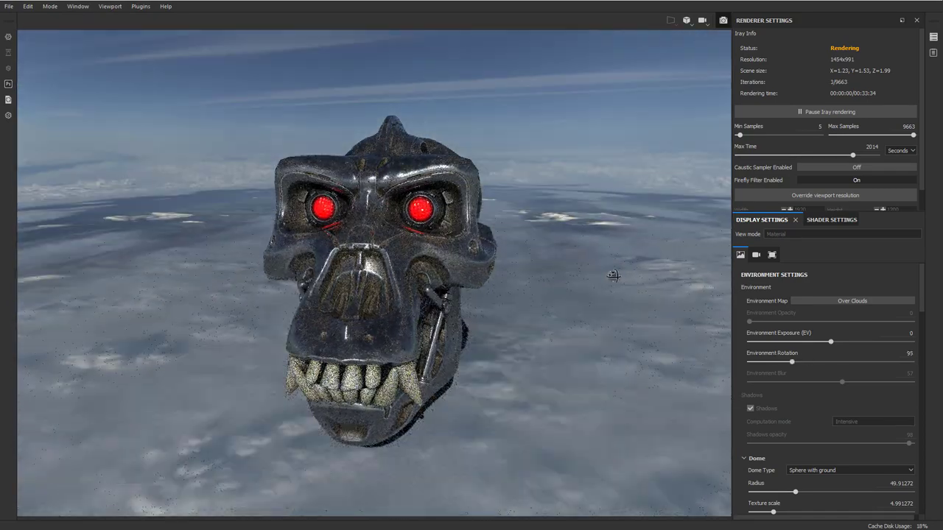
left_click_drag(614, 275, 570, 273, "alt")
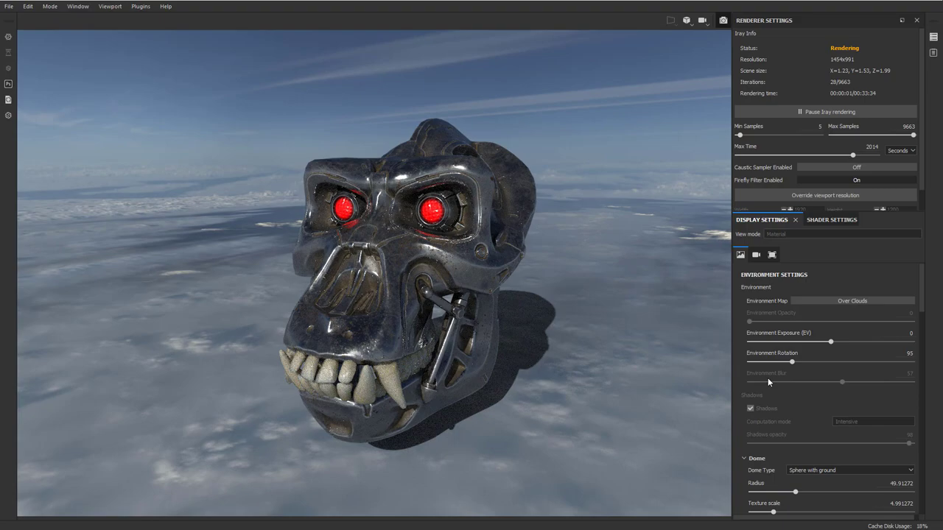
- Switch the environment map to Bonifacio Aragon Stairs and rotate the environment to 286
left_click(852, 302)
left_click(895, 330)
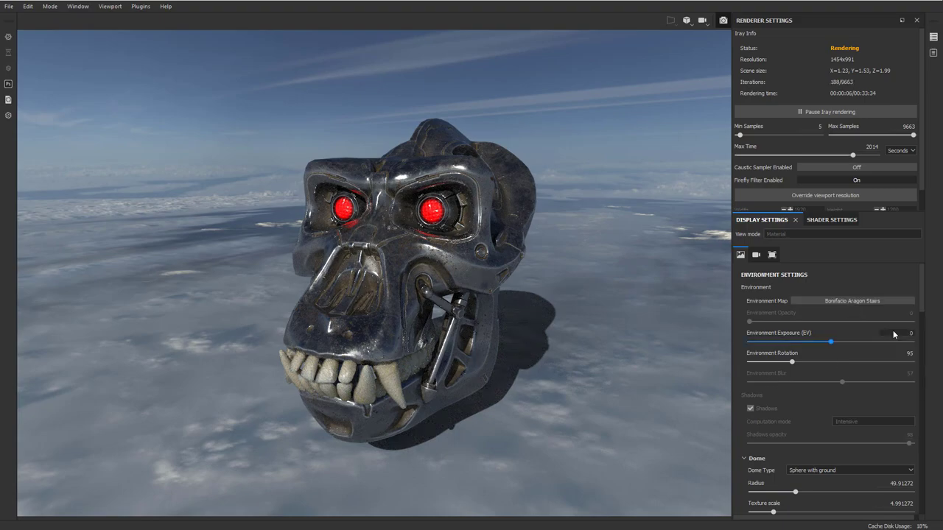
right_click_drag(552, 285, 590, 290, "shift")
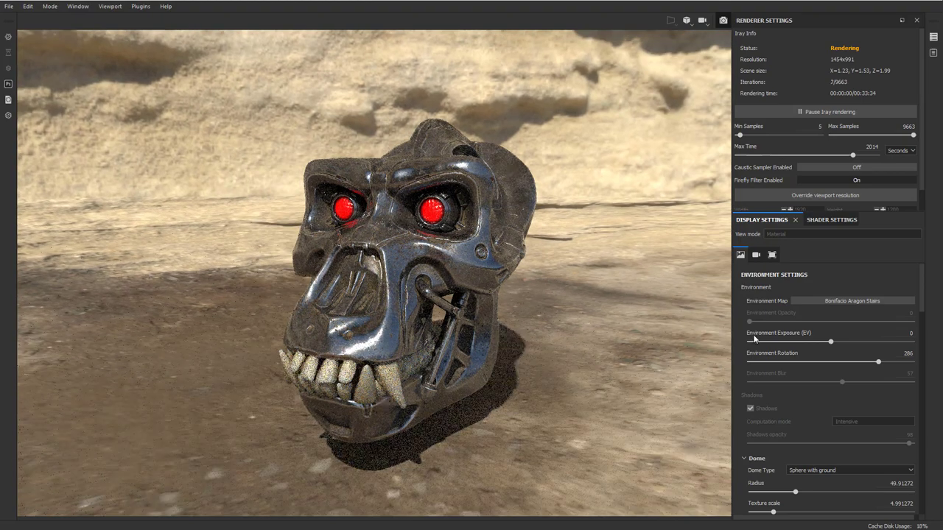
- Switch the environment map to Gdansk Shipyard Buildings and rotate the environment to 14 behind the skull
left_click(811, 299)
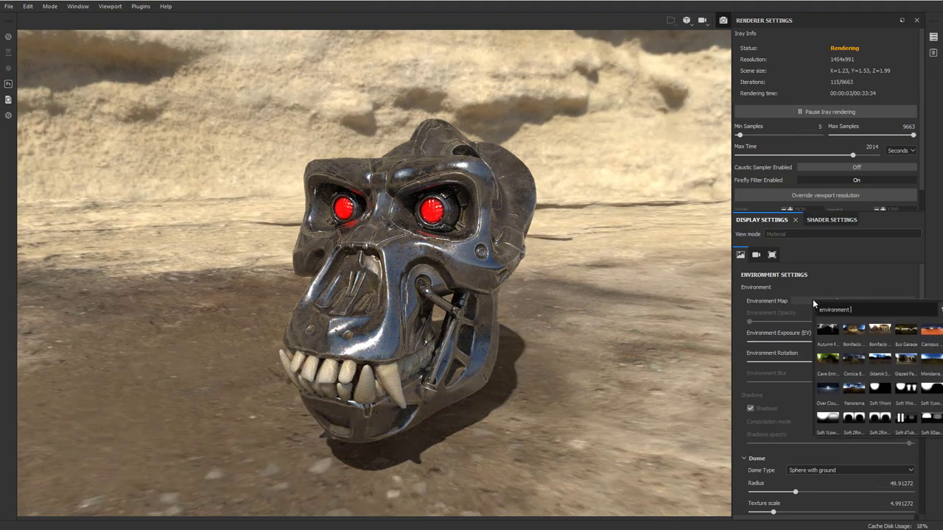
left_click(879, 361)
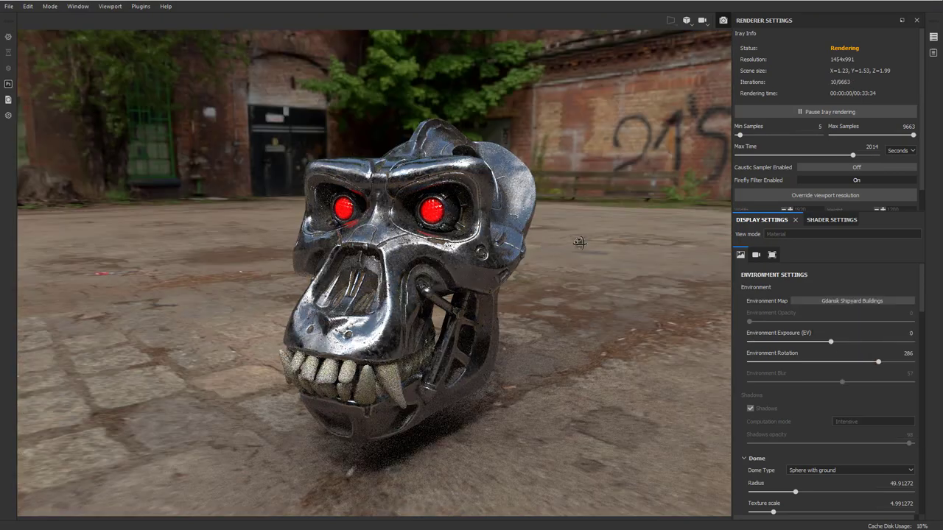
left_click_drag(580, 243, 593, 287, "alt")
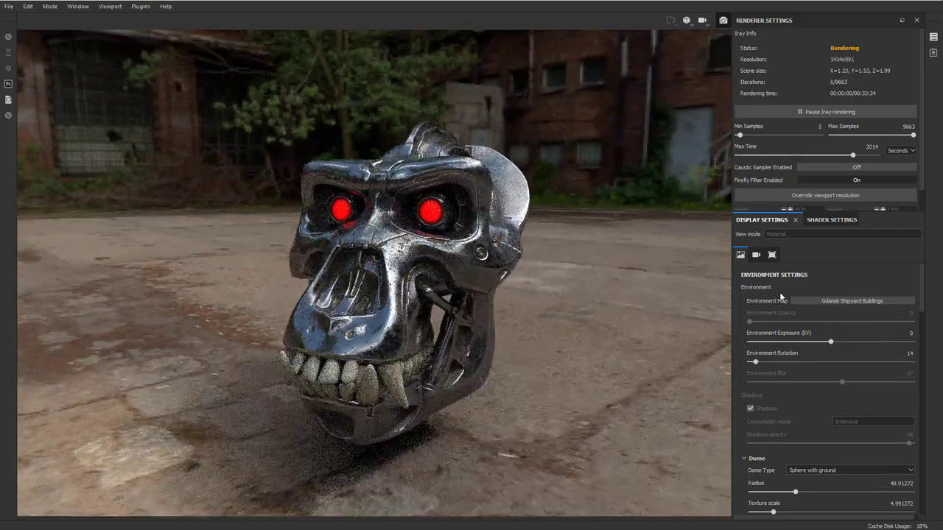
- Enable the dome's Clear color and set it to a dark grey of about 0.038, 0.037, 0.037
scroll(751, 372, "down", 4)
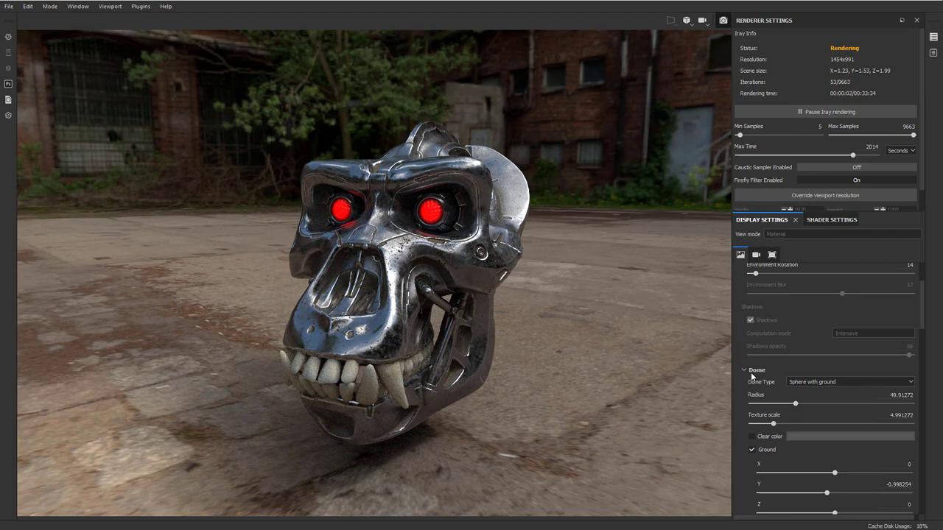
left_click(751, 409)
left_click(806, 409)
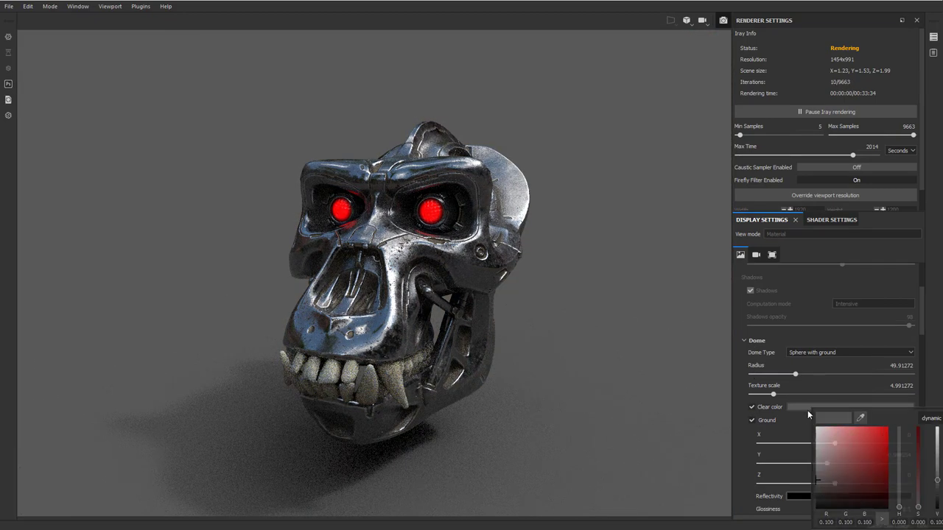
left_click(818, 495)
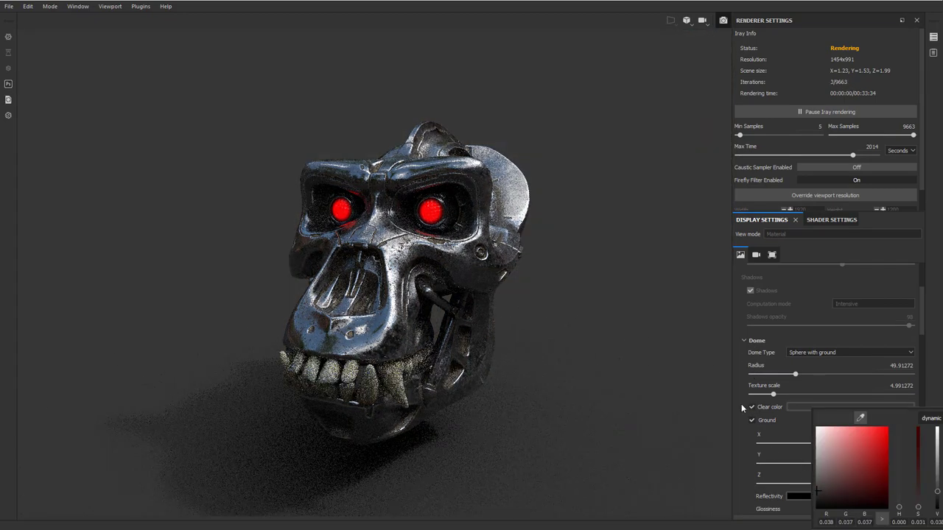
left_click(734, 352)
- Set the dome's Ground Y to -0.758673 so the ground meets the skull, and turn the skull to a three-quarter view
scroll(739, 370, "down", 2)
left_click_drag(596, 356, 564, 333, "alt")
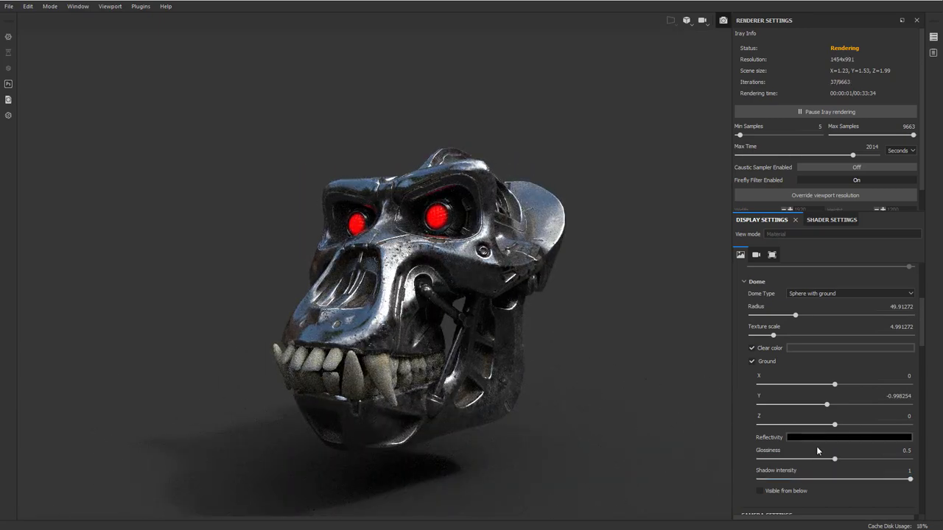
left_click_drag(826, 404, 826, 406)
mouse_move(560, 306)
left_mouse_down("alt")
mouse_move(647, 310)
mouse_move(498, 305)
mouse_move(597, 313)
mouse_move(557, 300)
left_mouse_up("alt")
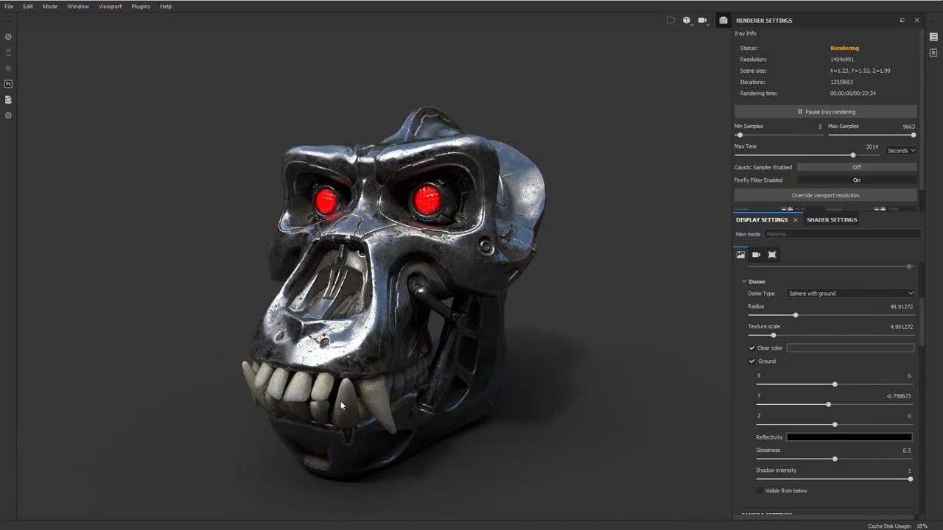
- Review the refraction and subsurface scattering parameters of the TeethMat shader instance
left_click(835, 219)
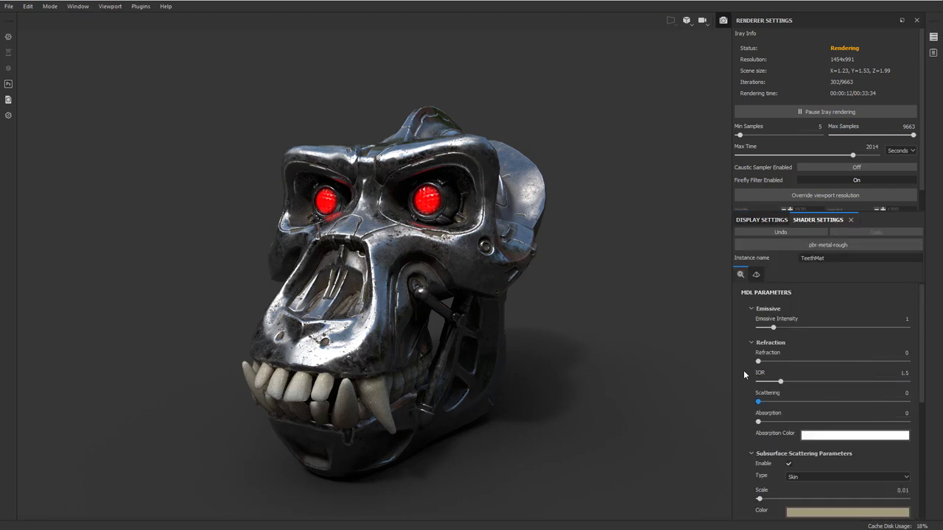
scroll(740, 346, "down", 2)
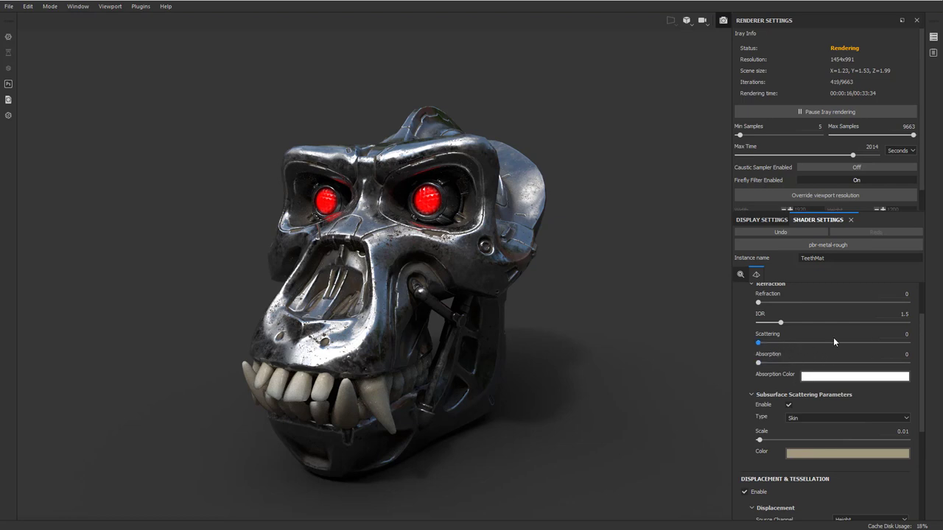
scroll(775, 345, "down", 2)
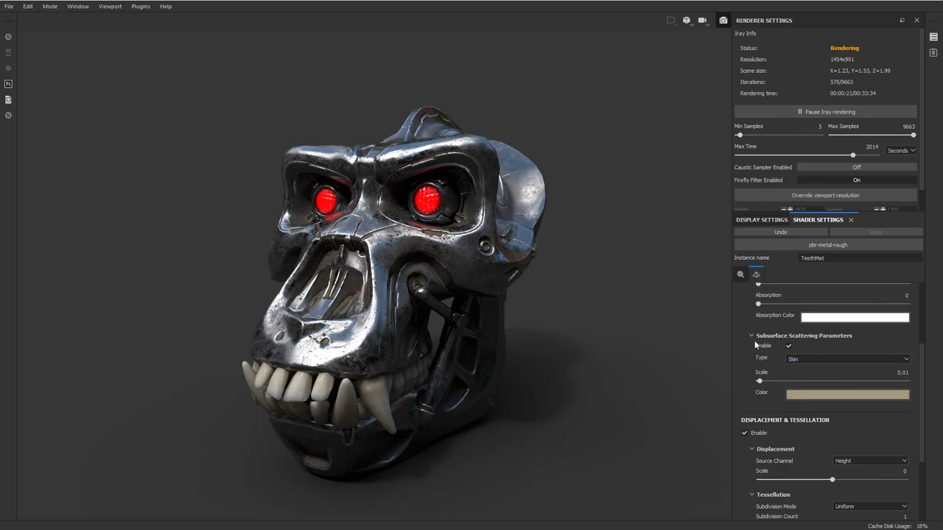
- Activate the camera's post effects and show the Glare parameters
left_click(763, 220)
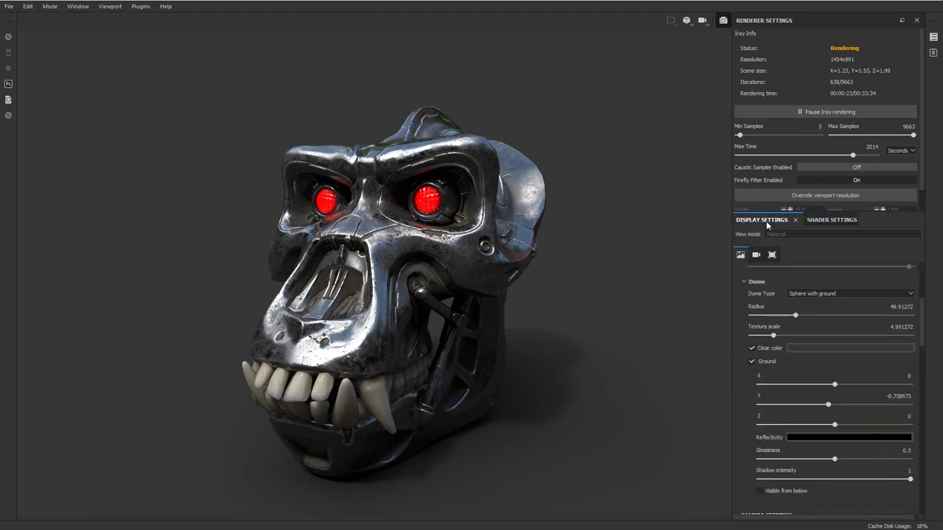
scroll(738, 369, "down", 10)
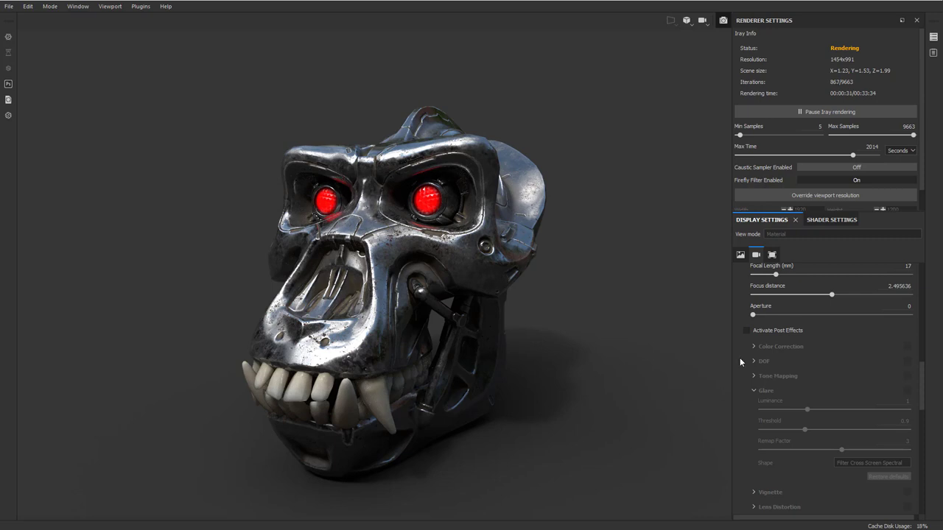
scroll(748, 357, "down", 5)
scroll(749, 357, "up", 5)
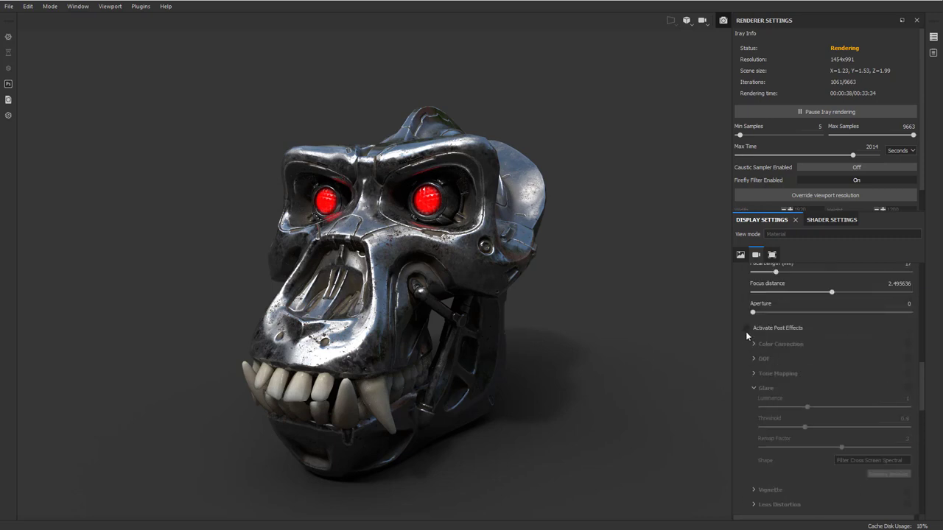
left_click(746, 328)
left_click(753, 387)
left_click(754, 388)
scroll(746, 389, "down", 2)
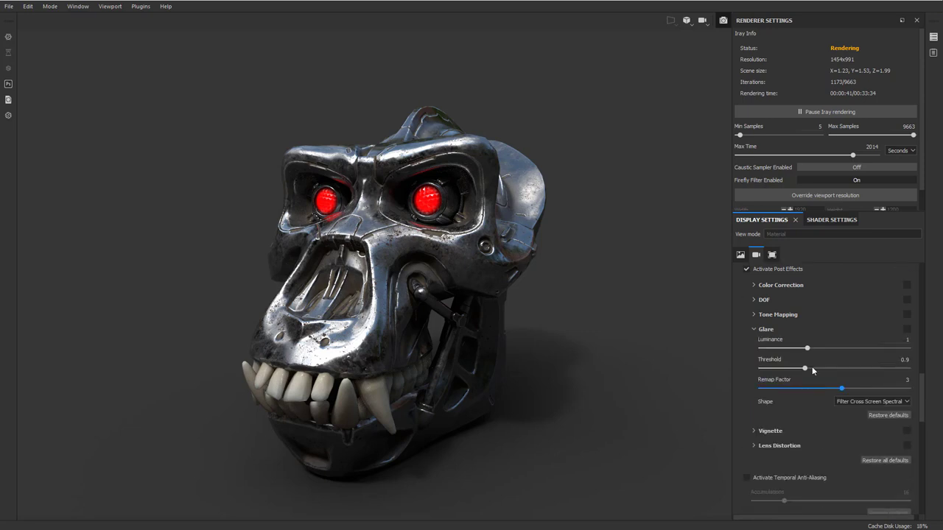
- Enable Glare with Luminance 1.33 and Remap Factor 1.01
left_click(807, 348)
left_click_drag(858, 352, 814, 352)
left_click_drag(841, 389, 767, 388)
left_click(906, 328)
left_click(801, 390)
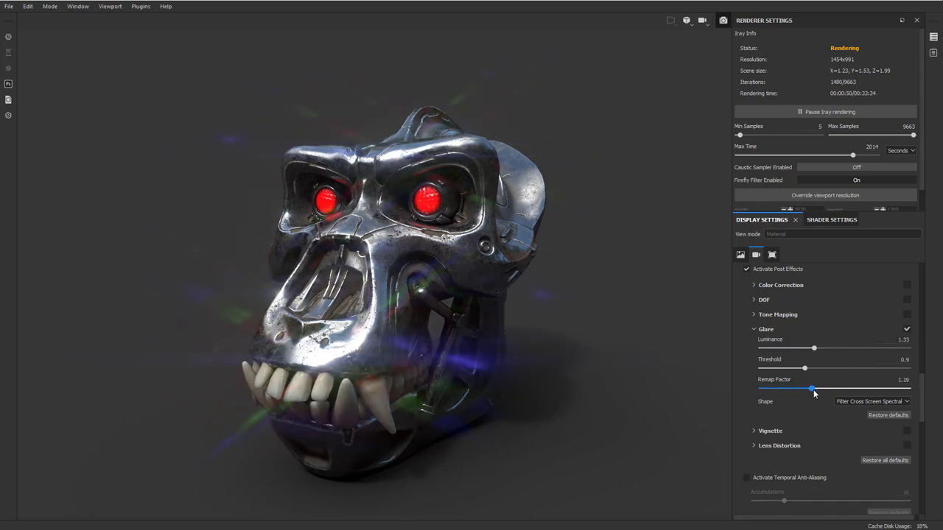
left_click_drag(807, 395, 809, 398)
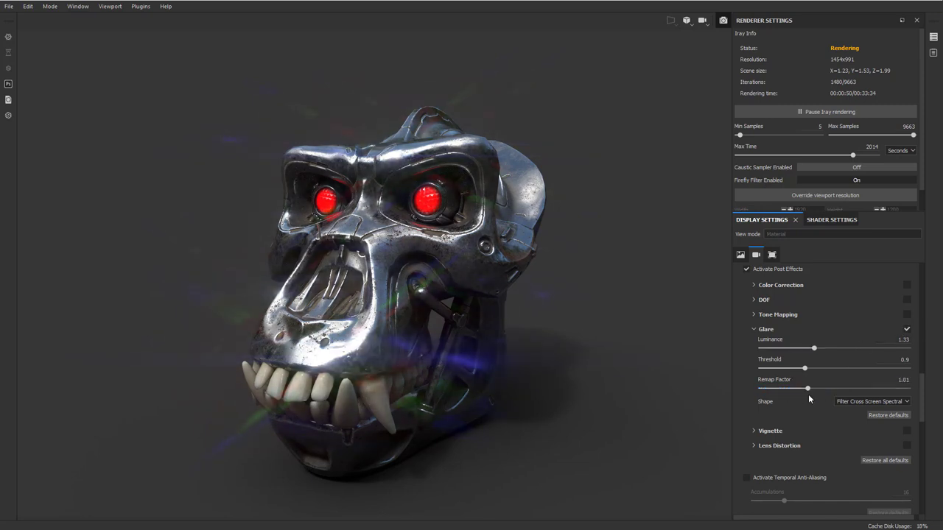
- Change the glare shape to Bloom with Luminance 1.3, Threshold 1.38 and Remap Factor 0.39
left_click(872, 401)
left_click(869, 409)
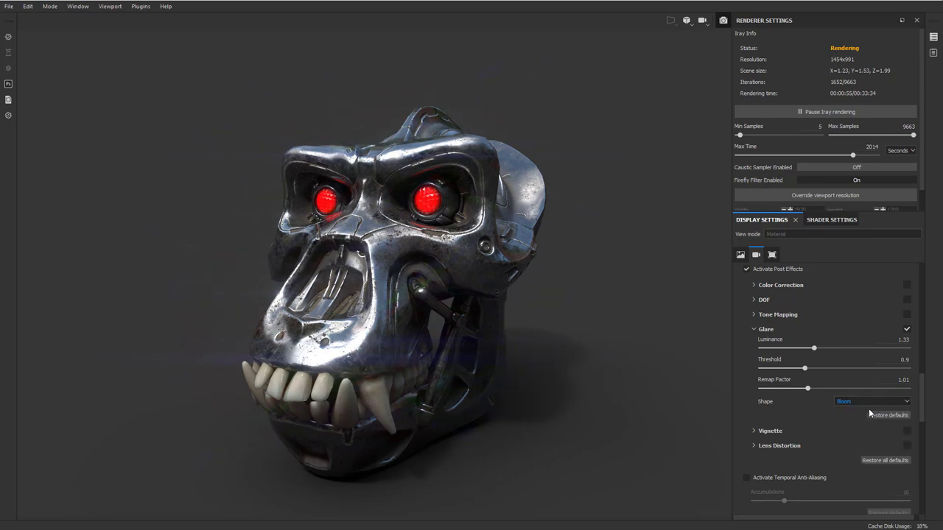
mouse_move(778, 390)
left_mouse_down()
mouse_move(816, 393)
mouse_move(825, 369)
mouse_move(851, 369)
mouse_move(810, 381)
mouse_move(806, 370)
left_mouse_up()
mouse_move(814, 347)
left_mouse_down()
mouse_move(774, 352)
mouse_move(797, 359)
left_mouse_up()
mouse_move(775, 389)
left_mouse_down()
mouse_move(804, 392)
mouse_move(789, 391)
left_mouse_up()
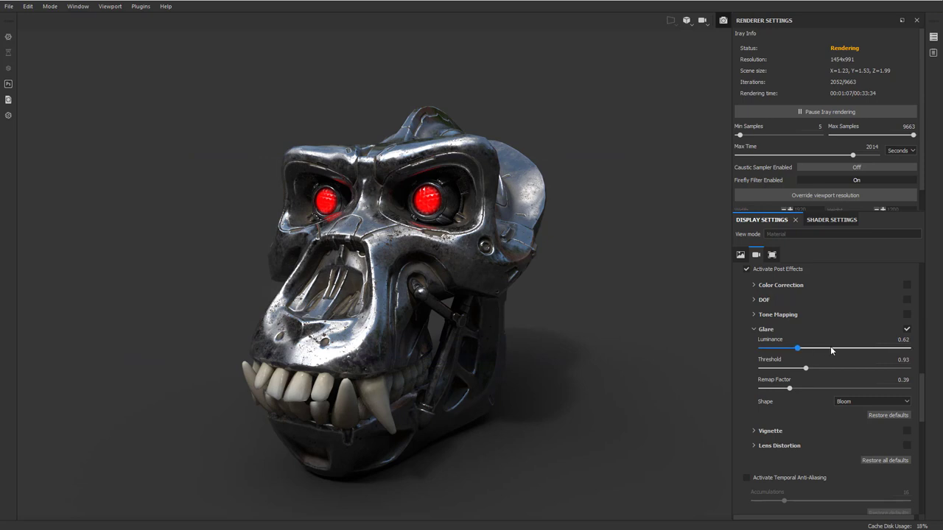
mouse_move(830, 348)
left_mouse_down()
mouse_move(874, 353)
mouse_move(813, 351)
left_mouse_up()
left_click(816, 369)
- Enable the Vignette effect and set its Strength to 0.5
left_click(906, 432)
left_click(754, 431)
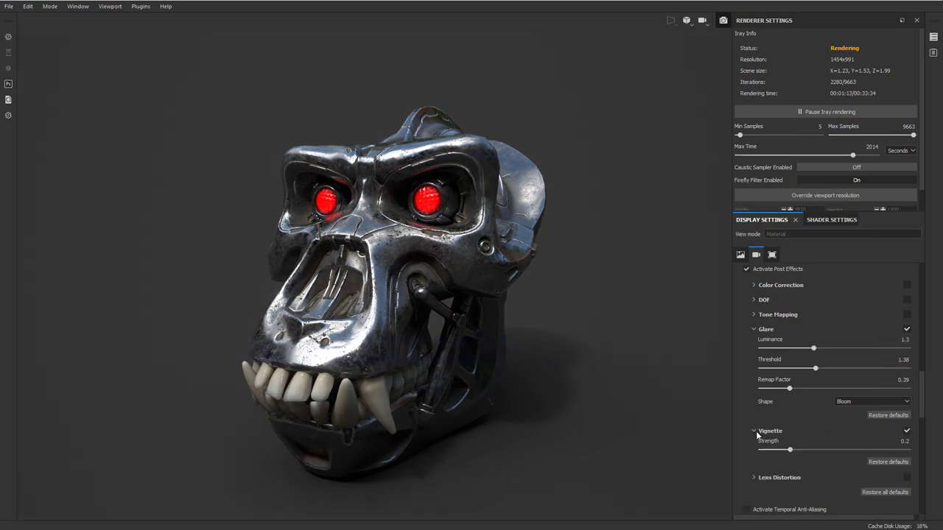
scroll(821, 393, "down", 2)
mouse_move(822, 392)
left_mouse_down()
mouse_move(884, 391)
mouse_move(817, 394)
mouse_move(836, 394)
left_mouse_up()
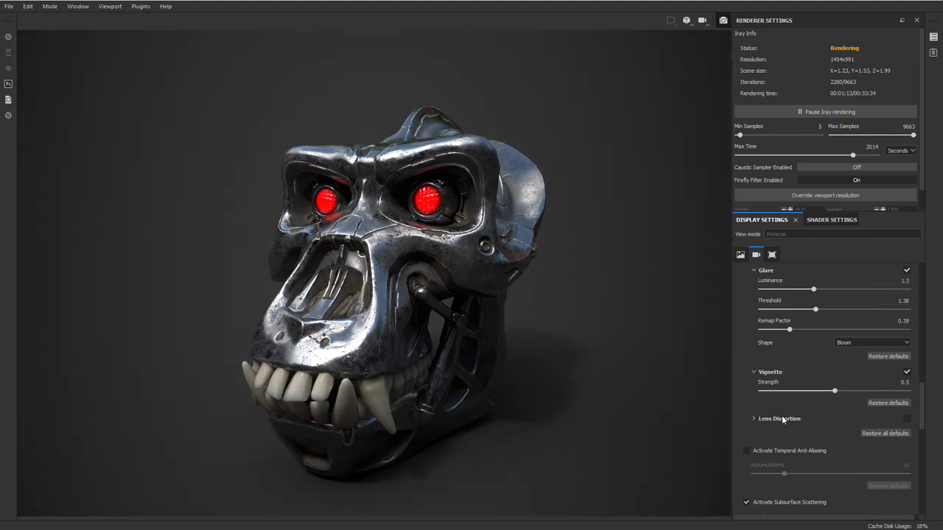
- Enable Tone Mapping with the Linear function, Exposure 1 and Gamma 1
scroll(784, 417, "up", 3)
left_click(754, 361)
left_click(754, 343)
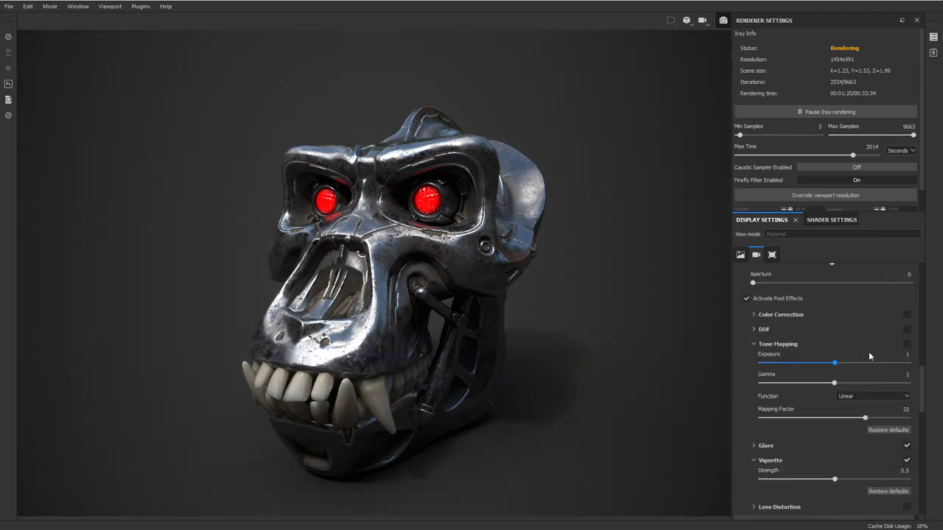
left_click(907, 344)
left_click(753, 345)
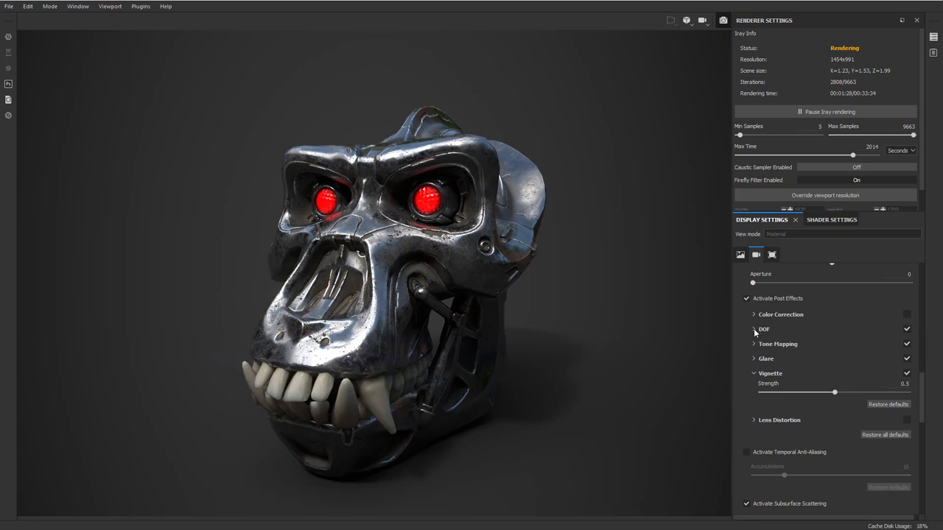
- Switch off the DOF post effect and set the camera's Aperture to 0.009983
left_click(754, 330)
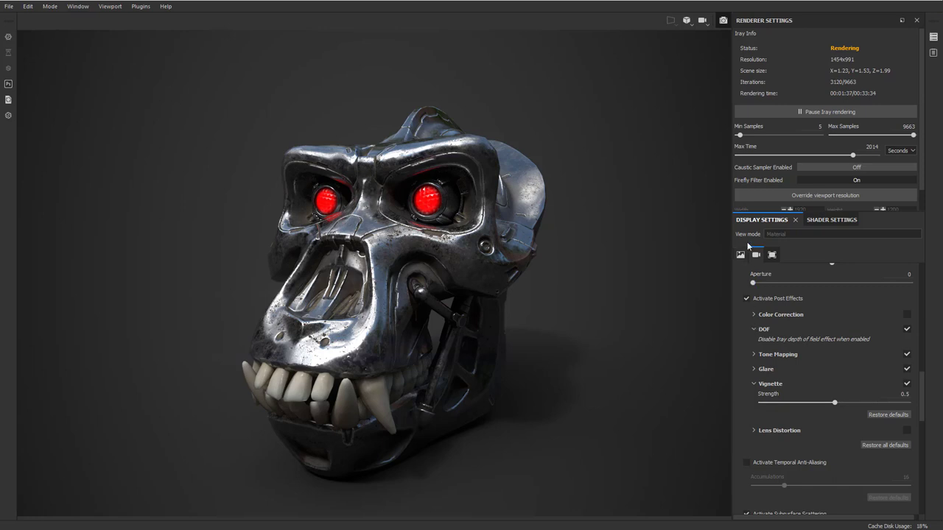
left_click(759, 329)
scroll(761, 324, "up", 2)
scroll(763, 328, "up", 3)
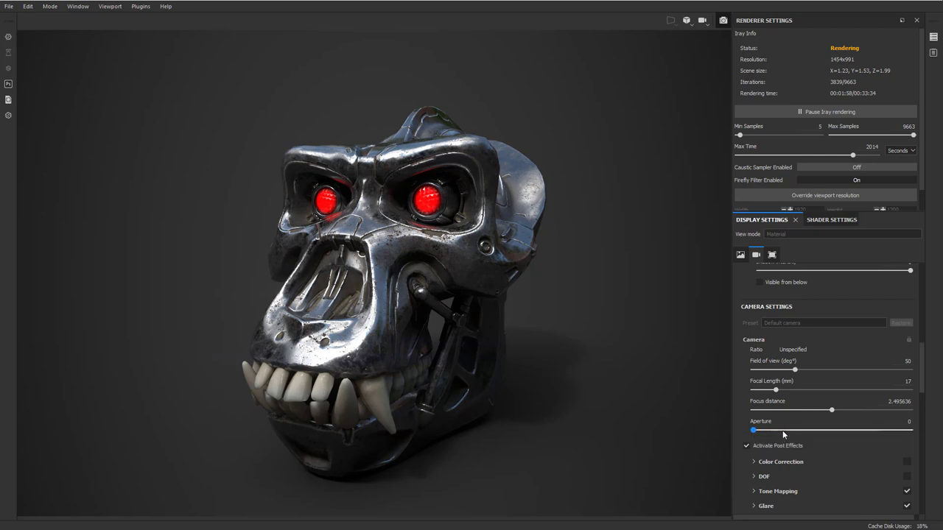
left_click_drag(783, 430, 768, 431)
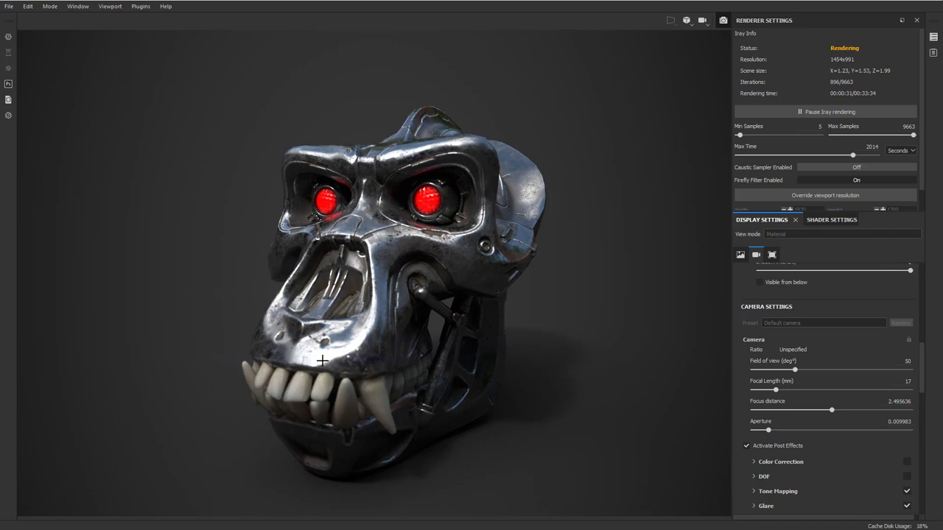
- Set the Aperture to 0.039930 and try focusing the camera on the nearer eye and on the snout above the teeth
left_click(425, 413, "ctrl+shift")
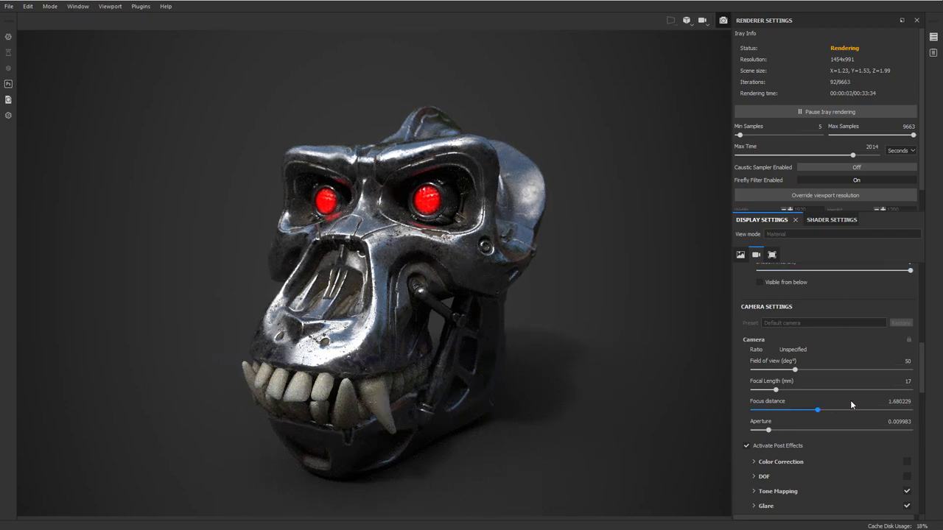
left_click_drag(770, 431, 785, 430)
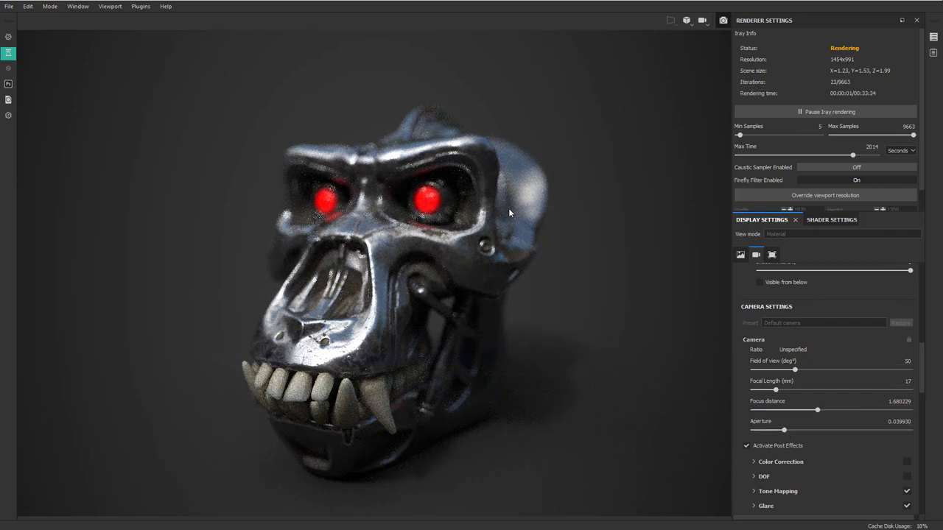
left_click(428, 197)
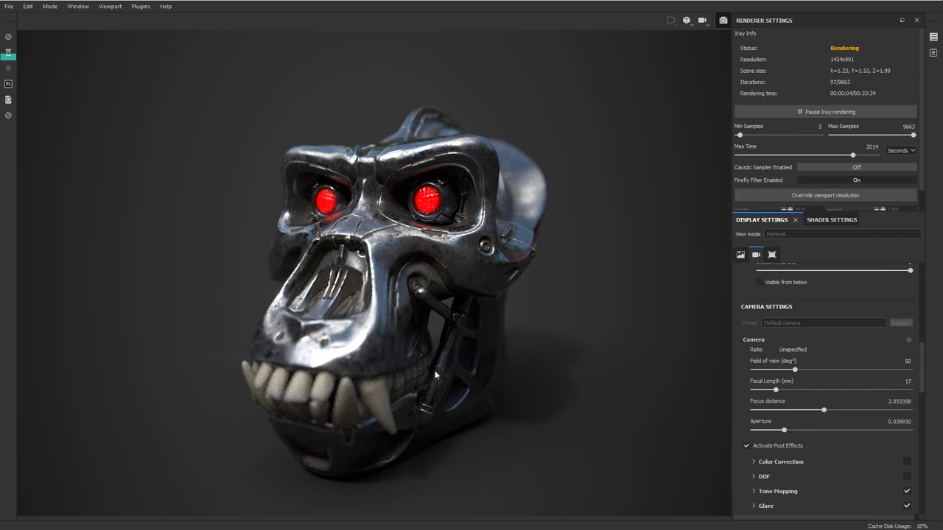
middle_click(306, 361, "ctrl")
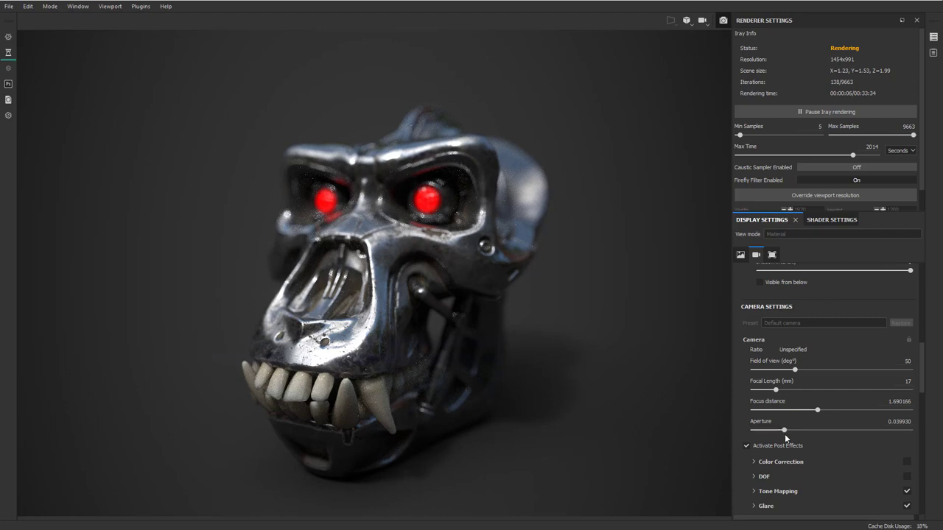
- Reduce the camera's Aperture to 0.009983 for a subtler depth of field
scroll(785, 434, "down", 2)
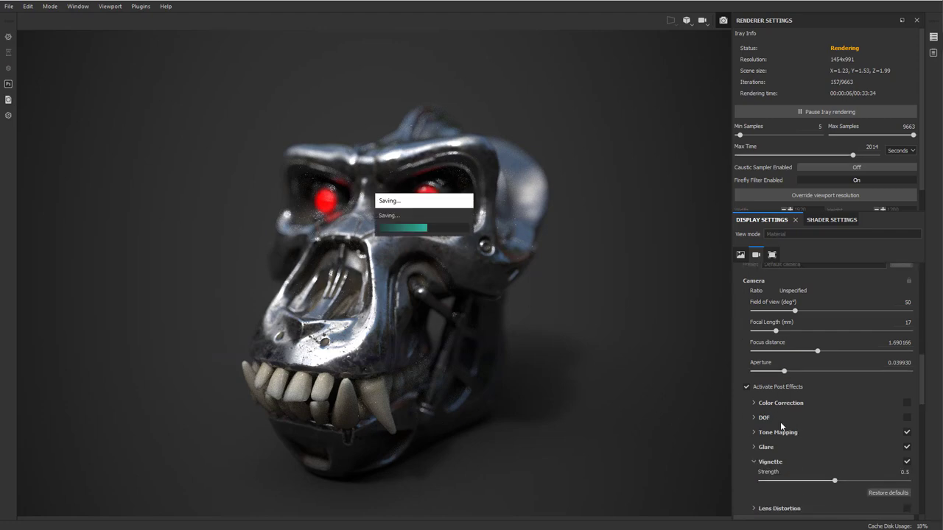
scroll(808, 435, "up", 4)
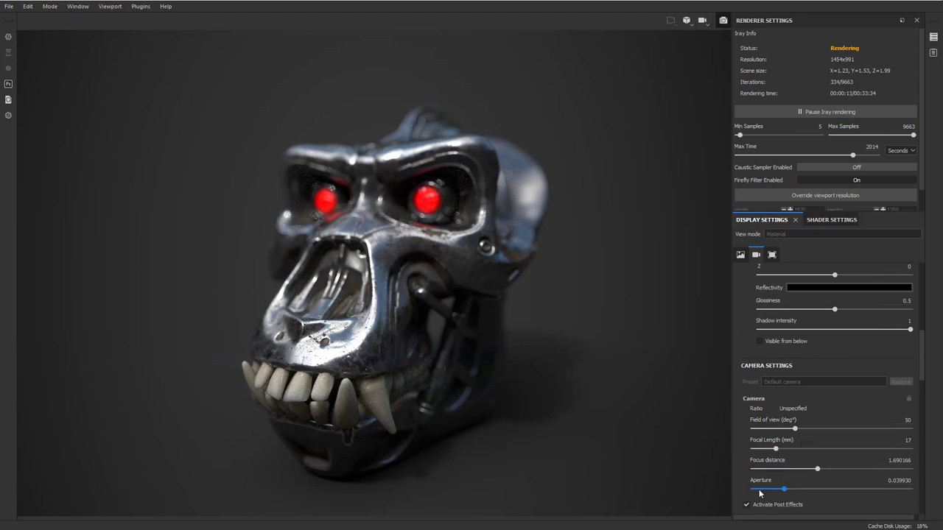
left_click_drag(759, 494, 767, 493)
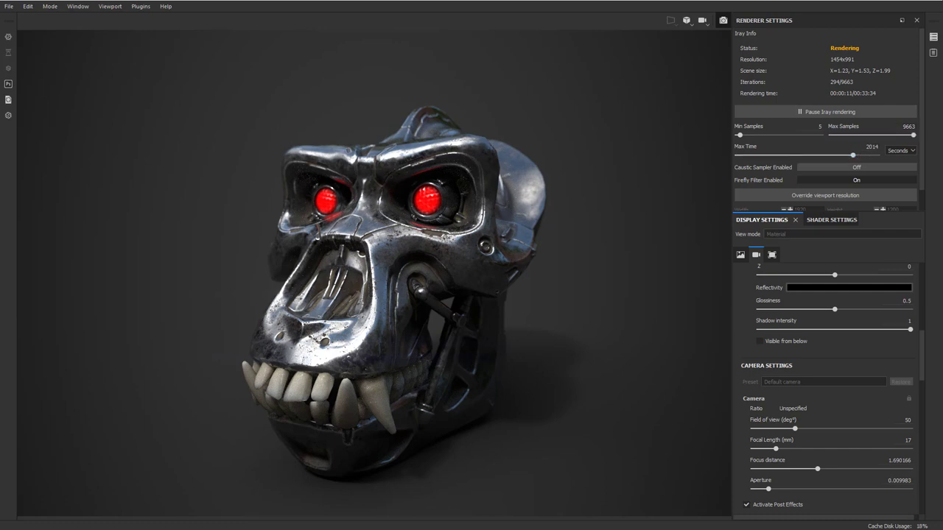
- Bring up Task Manager and check the GPU and CPU load during the Iray render
left_click_drag(0, 113, 181, 103)
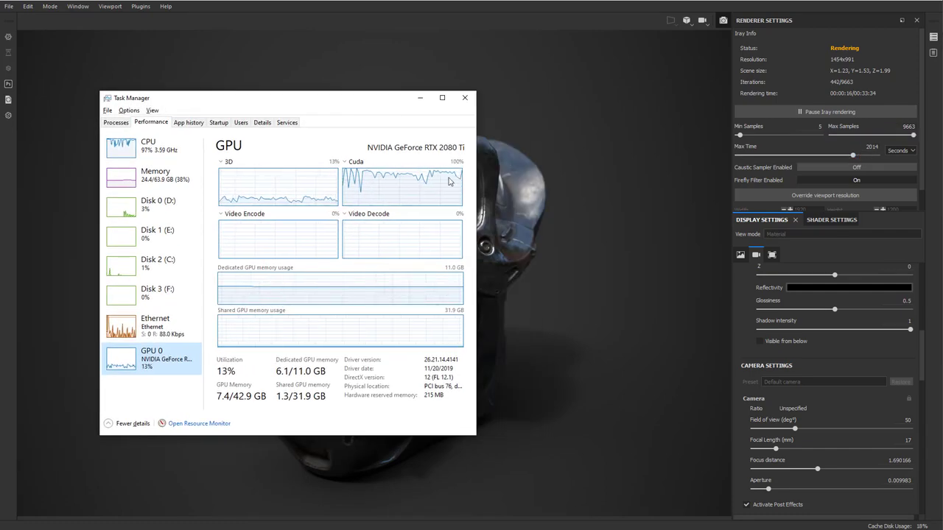
left_click(156, 153)
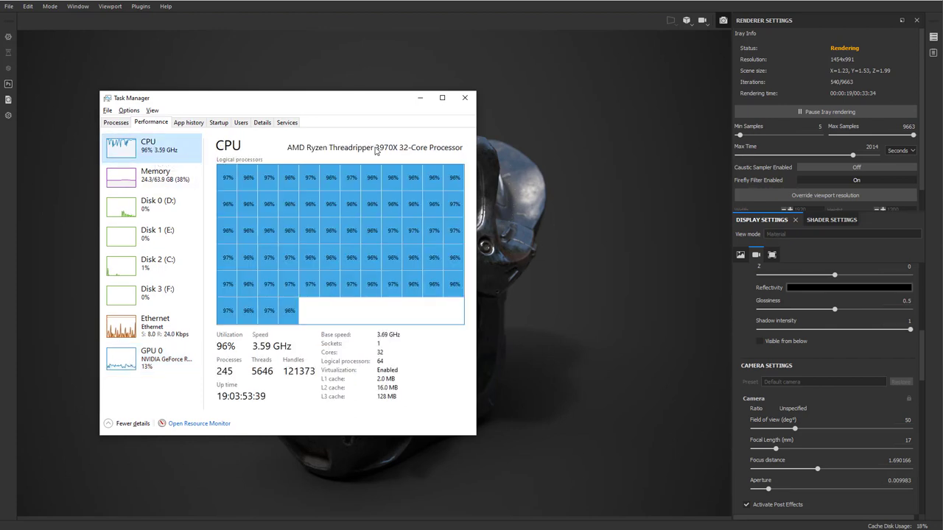
- Minimize Task Manager and look over the options for saving and sharing the Iray render
left_click(420, 98)
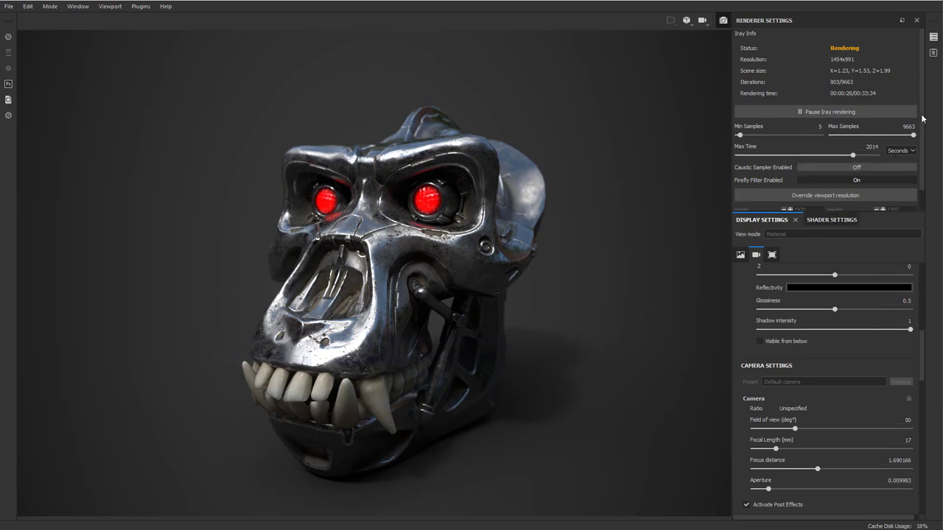
left_click_drag(922, 117, 926, 150)
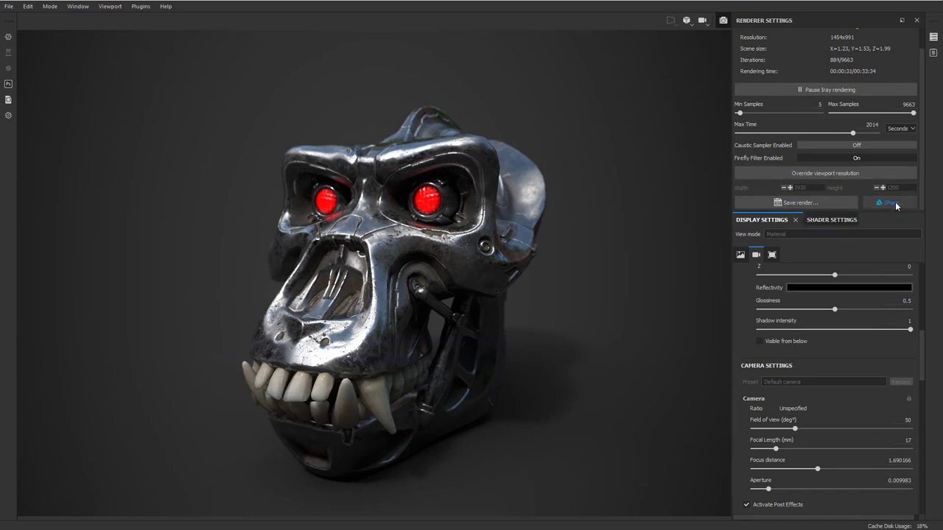
left_click(892, 202)
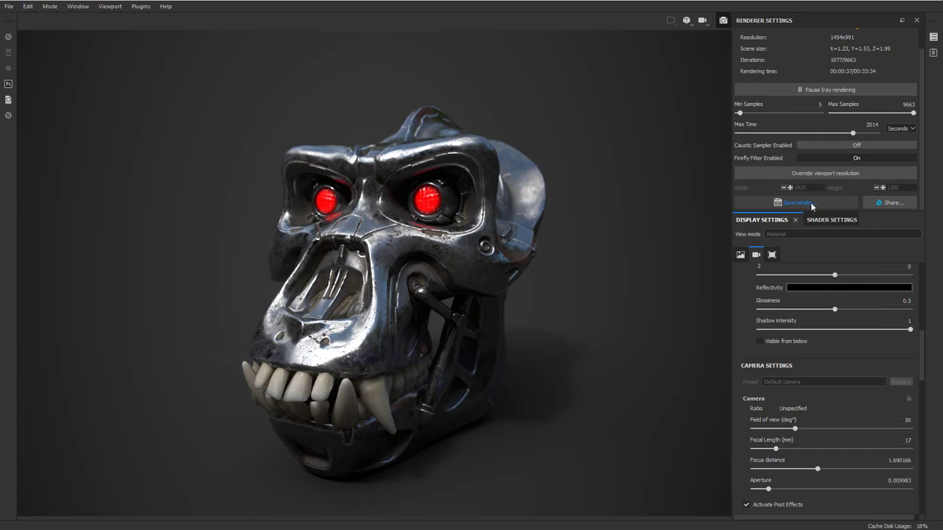
left_click(814, 207)
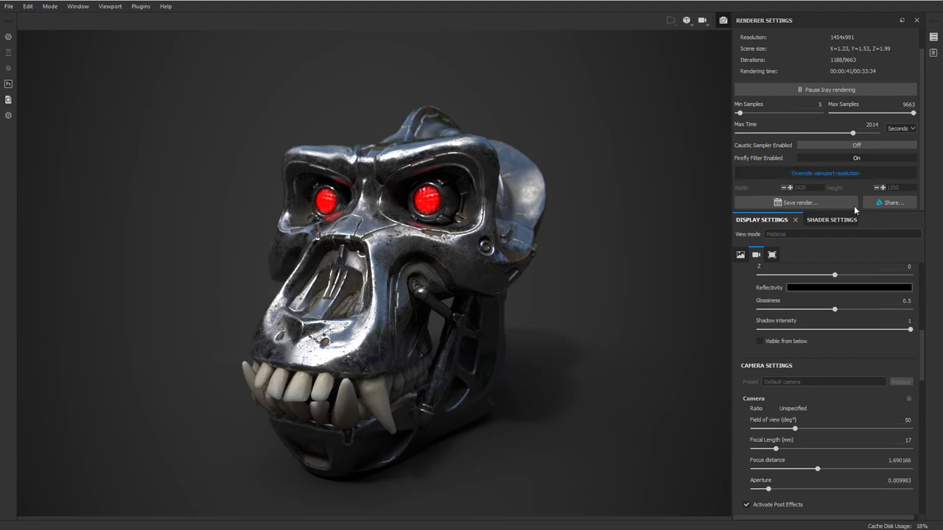
- Try overriding the viewport resolution with 1920 x 1200 for the Iray render, and switch the override back off
left_click(809, 179)
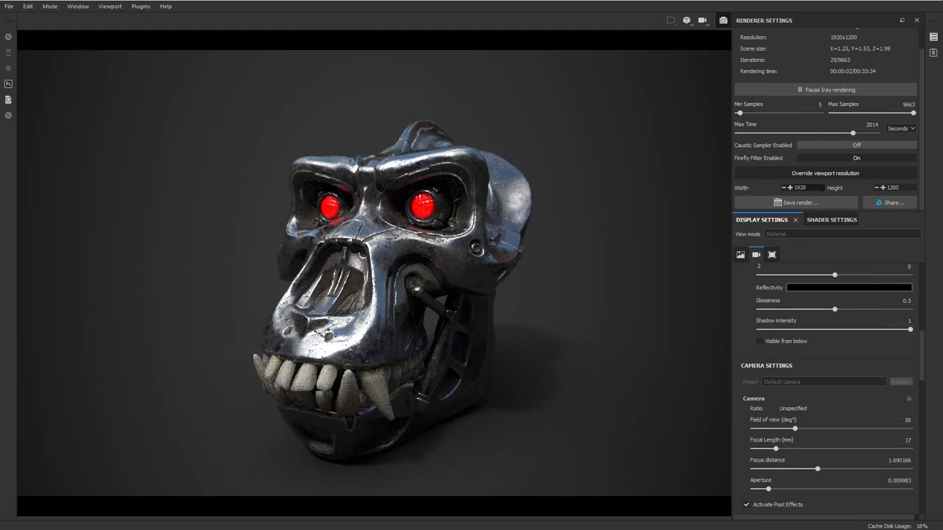
left_click(824, 174)
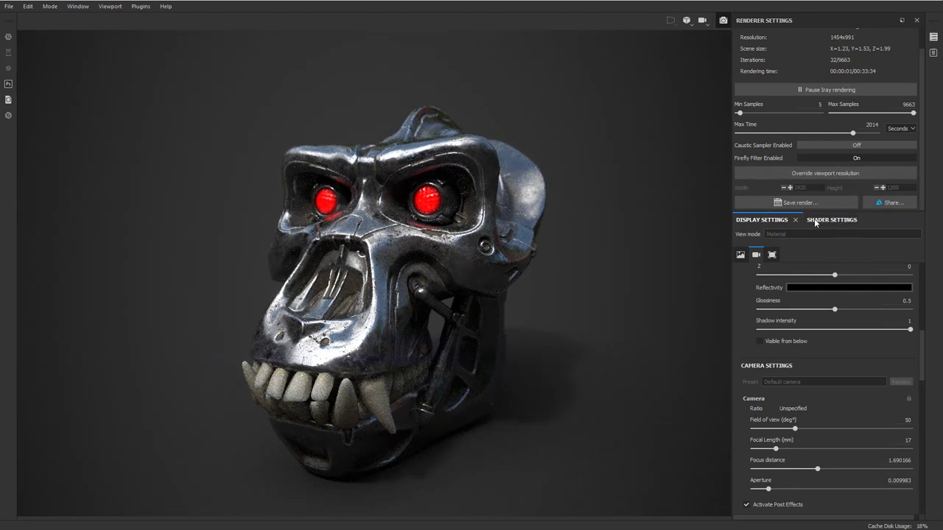
scroll(768, 181, "up", 2)
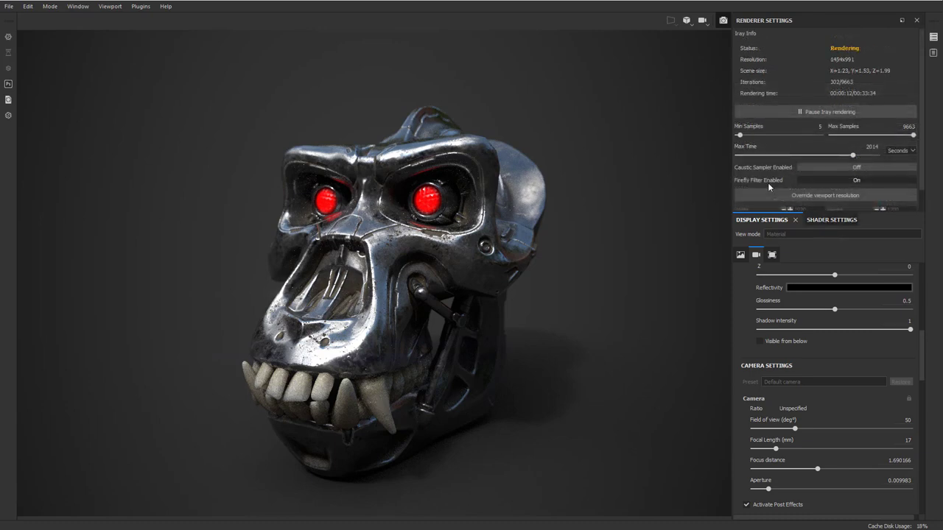